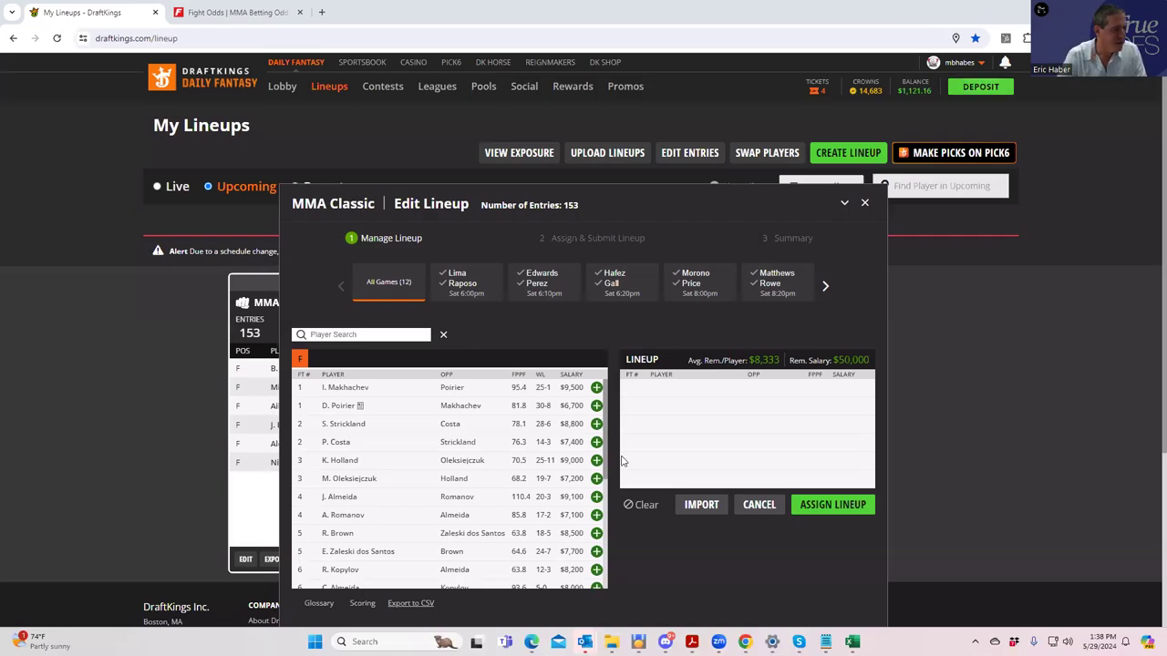
- Compare the salaries of the last fighters in the DraftKings player pool with the UFC 302 odds on FightOdds
drag(608, 446, 610, 584)
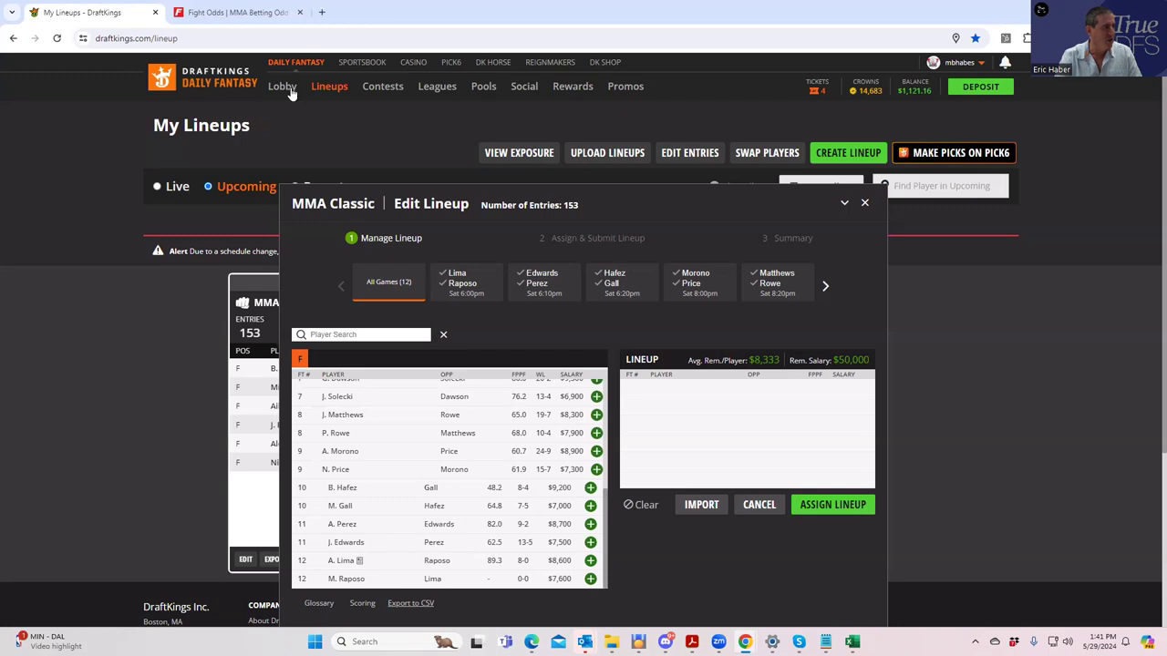
click(244, 15)
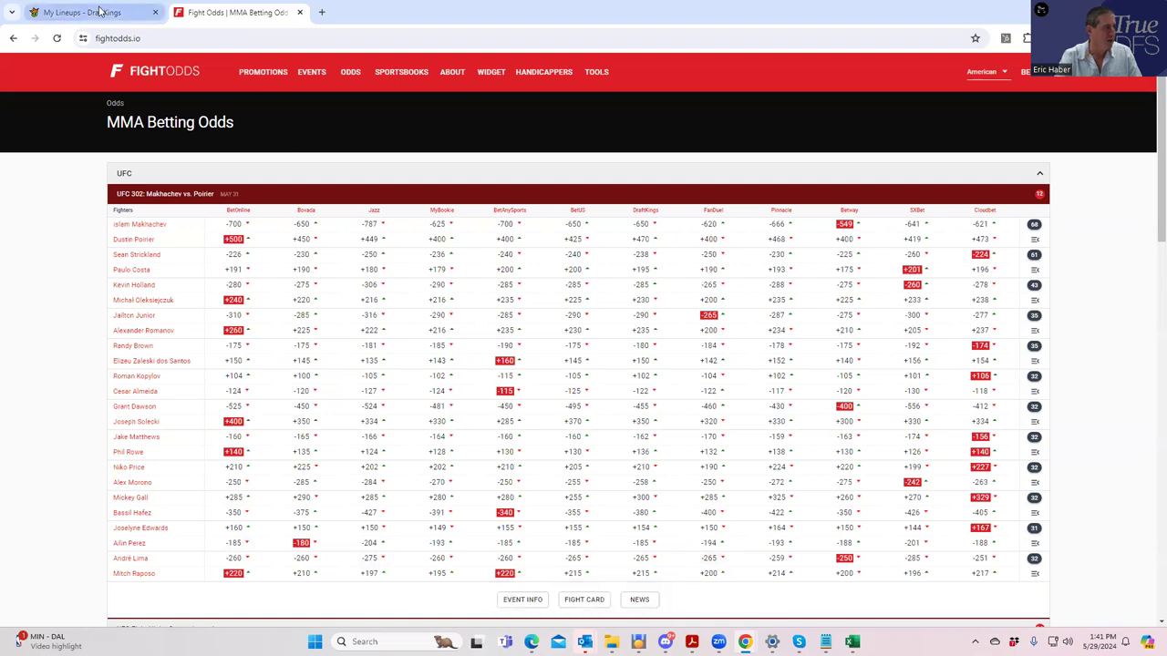
click(100, 12)
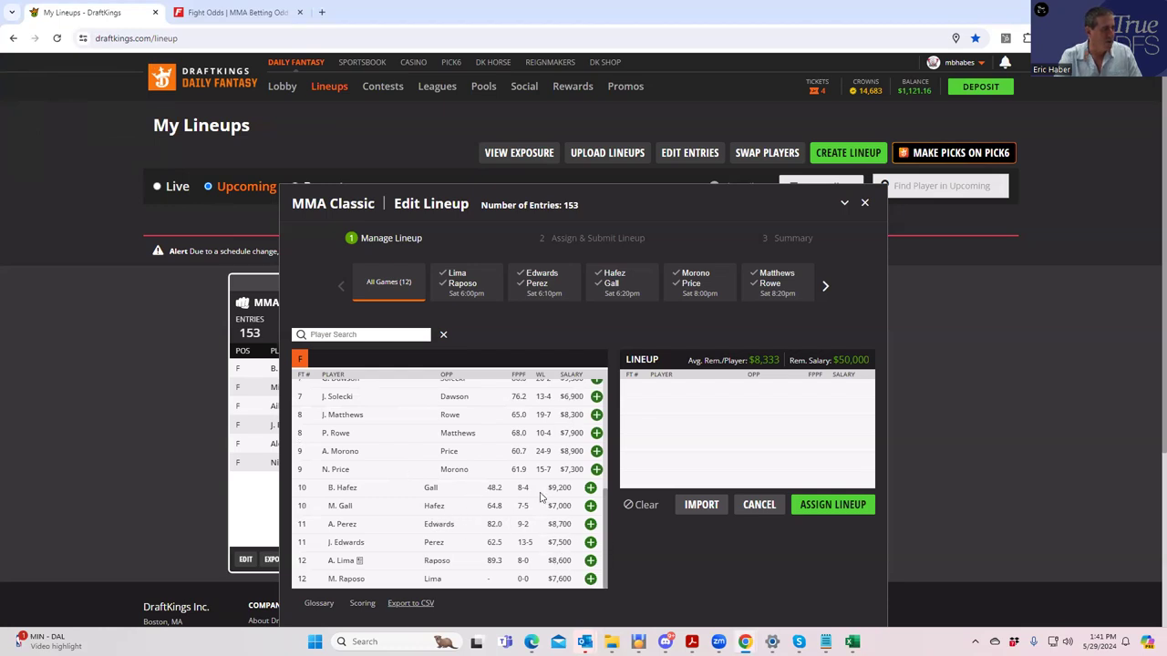
click(222, 15)
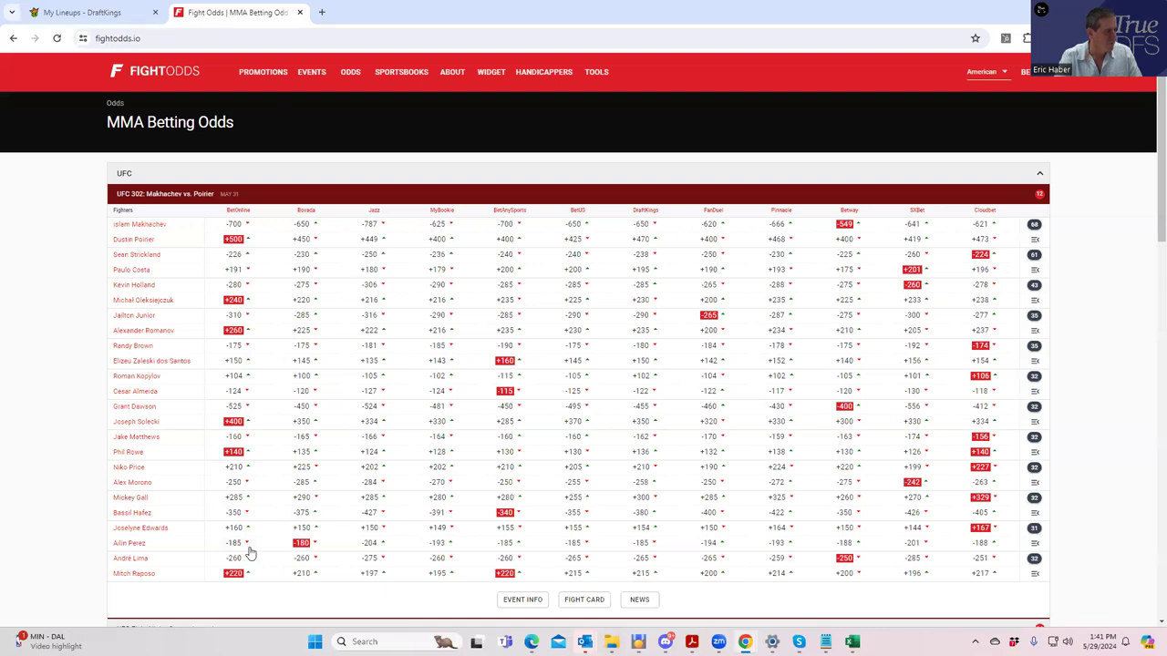
click(92, 13)
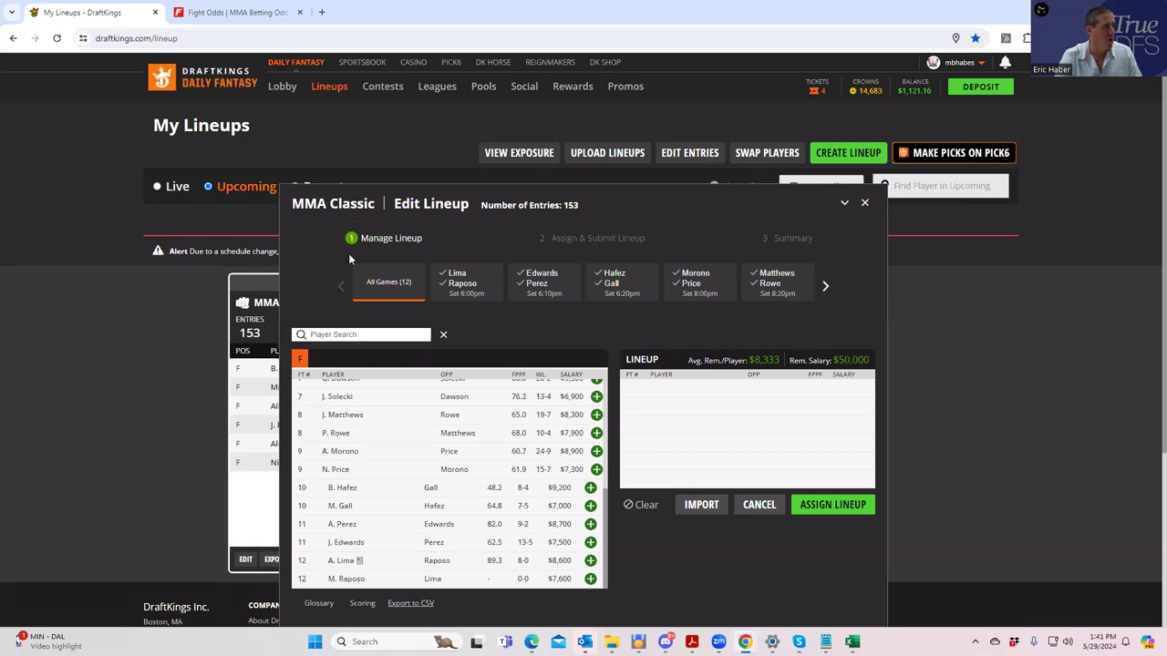
click(233, 13)
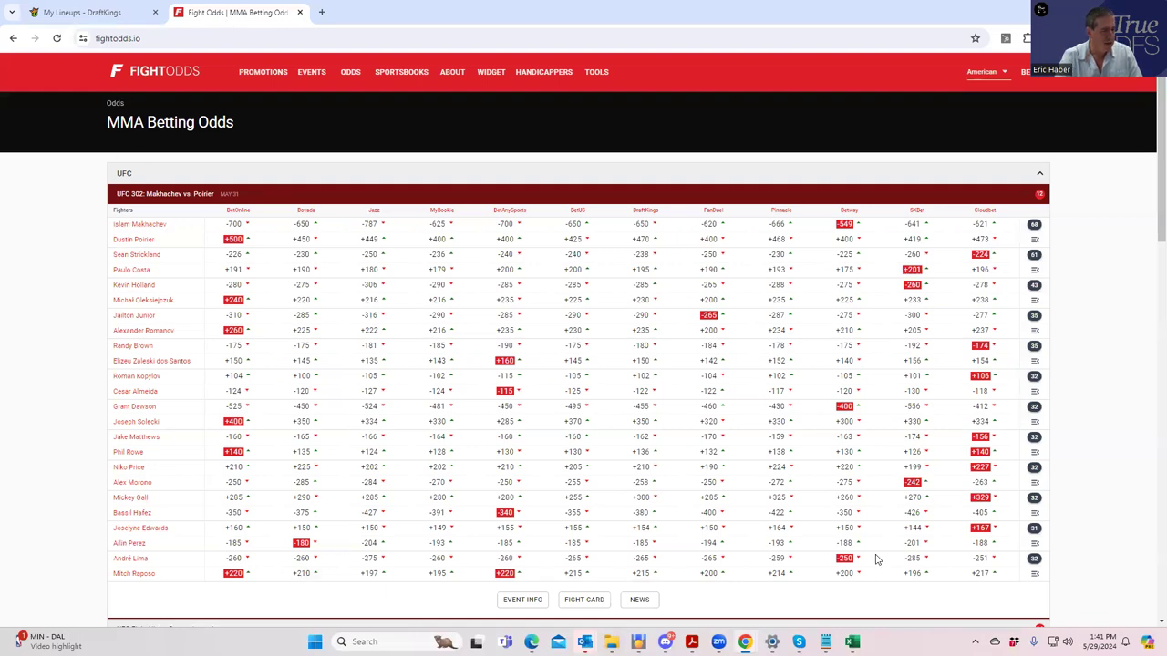
- Expand the prop odds for the André Lima vs. Mitch Raposo fight and examine the round totals and finish lines
click(1034, 557)
scroll(422, 583, down, 2)
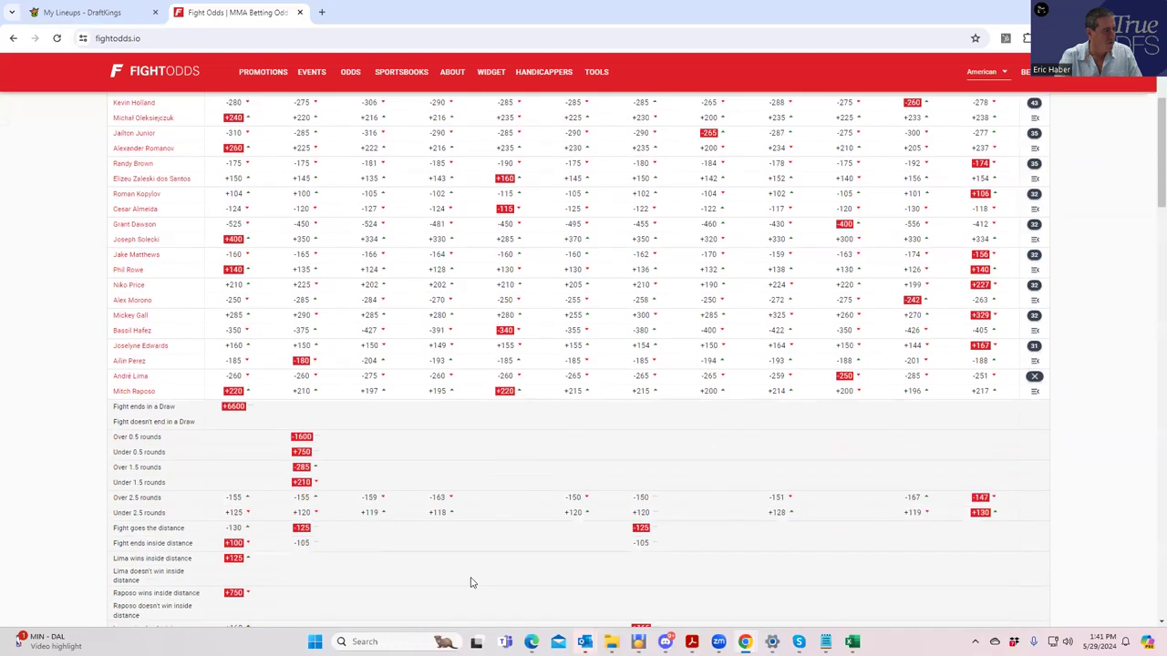
scroll(252, 578, down, 2)
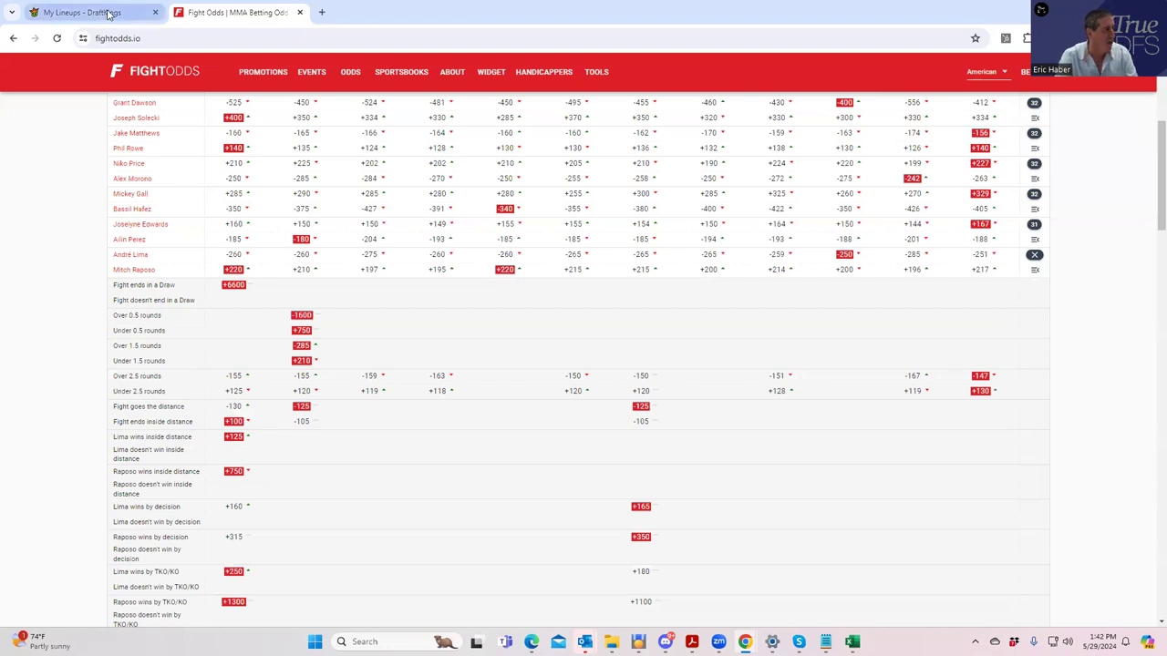
- Switch to DraftKings, add A. Lima to the lineup and check M. Raposo's fight log
click(109, 15)
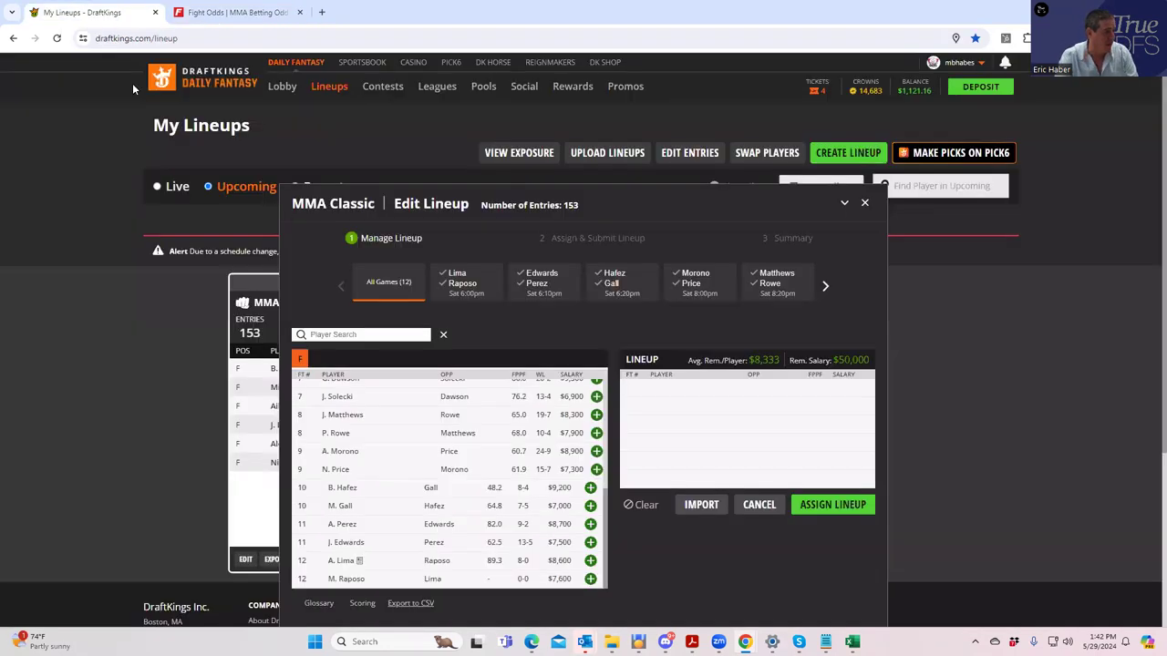
click(589, 560)
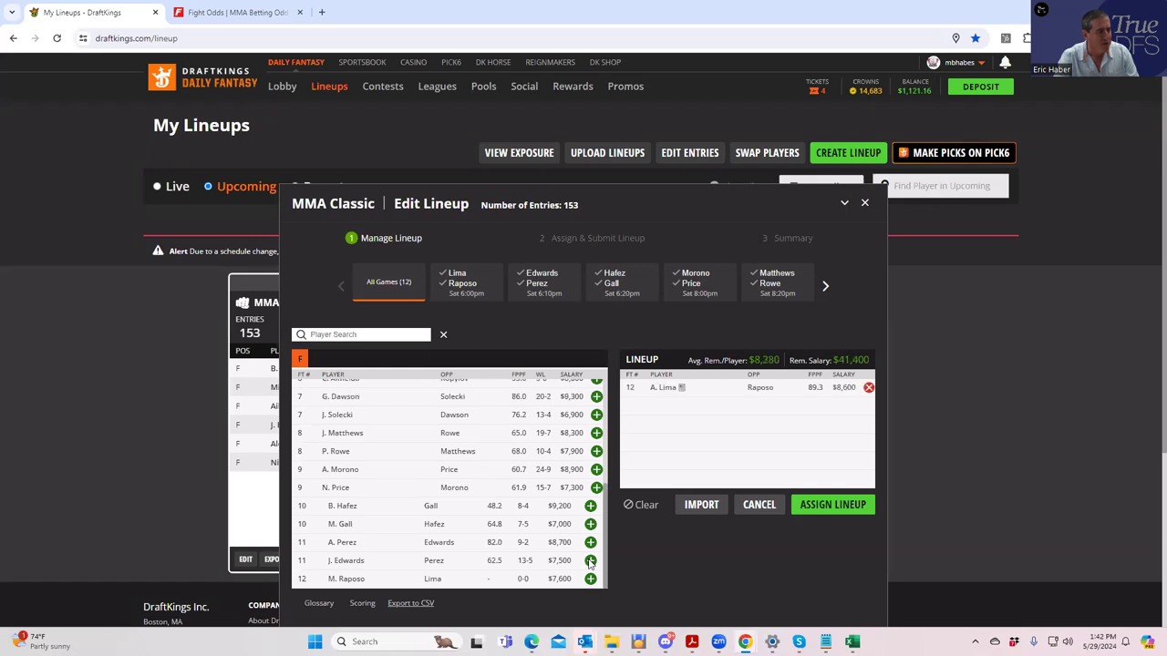
click(346, 580)
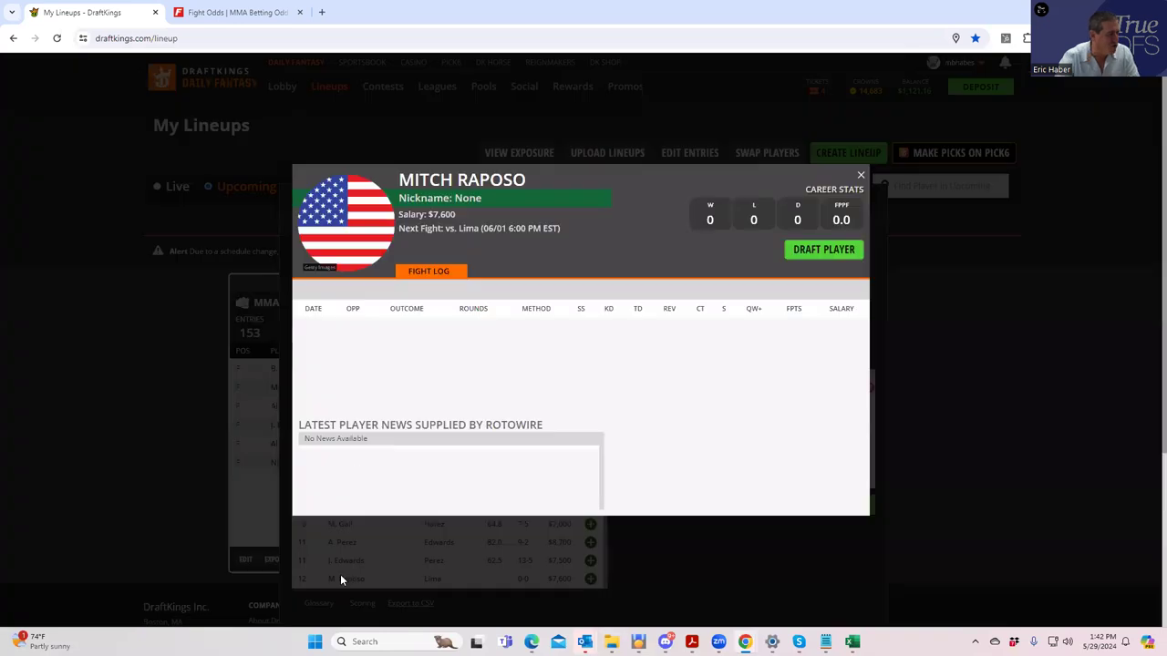
click(861, 176)
- Review the Lima vs. Raposo method-of-victory odds on FightOdds and collapse that fight's props
click(239, 12)
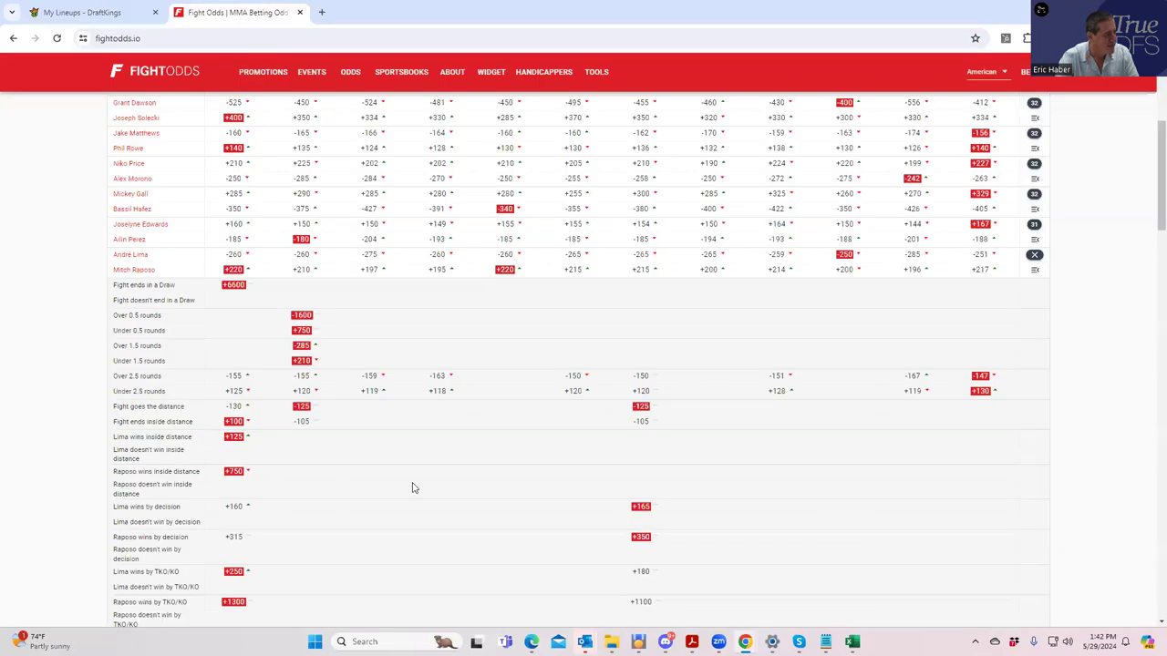
scroll(611, 326, down, 2)
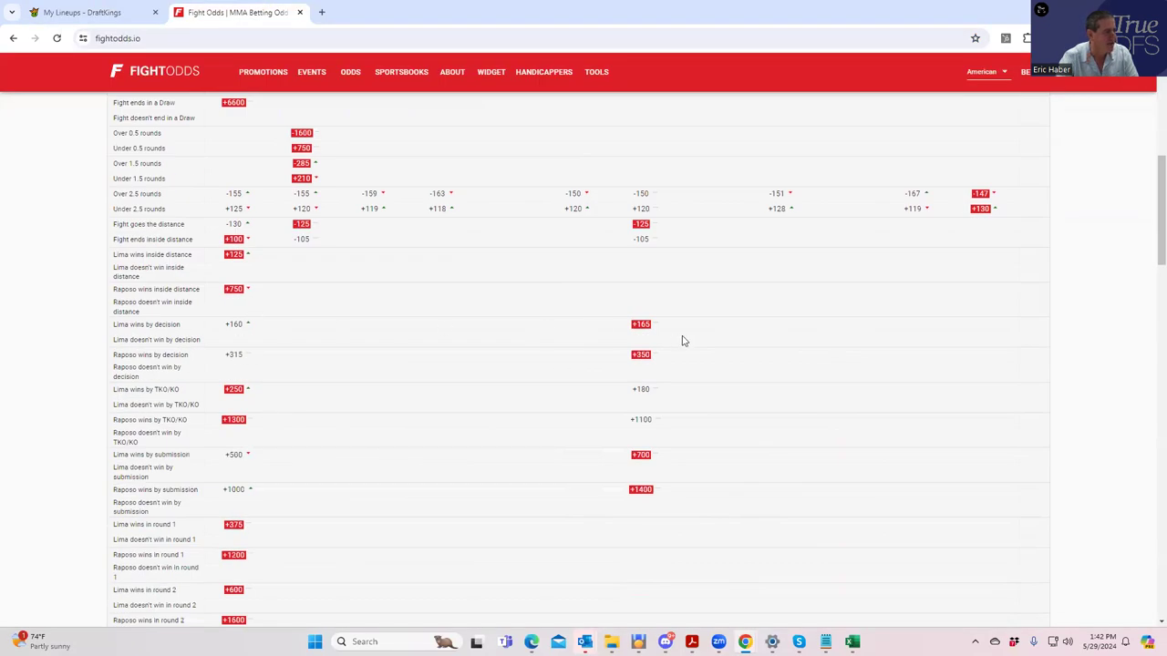
scroll(683, 337, up, 2)
click(1035, 256)
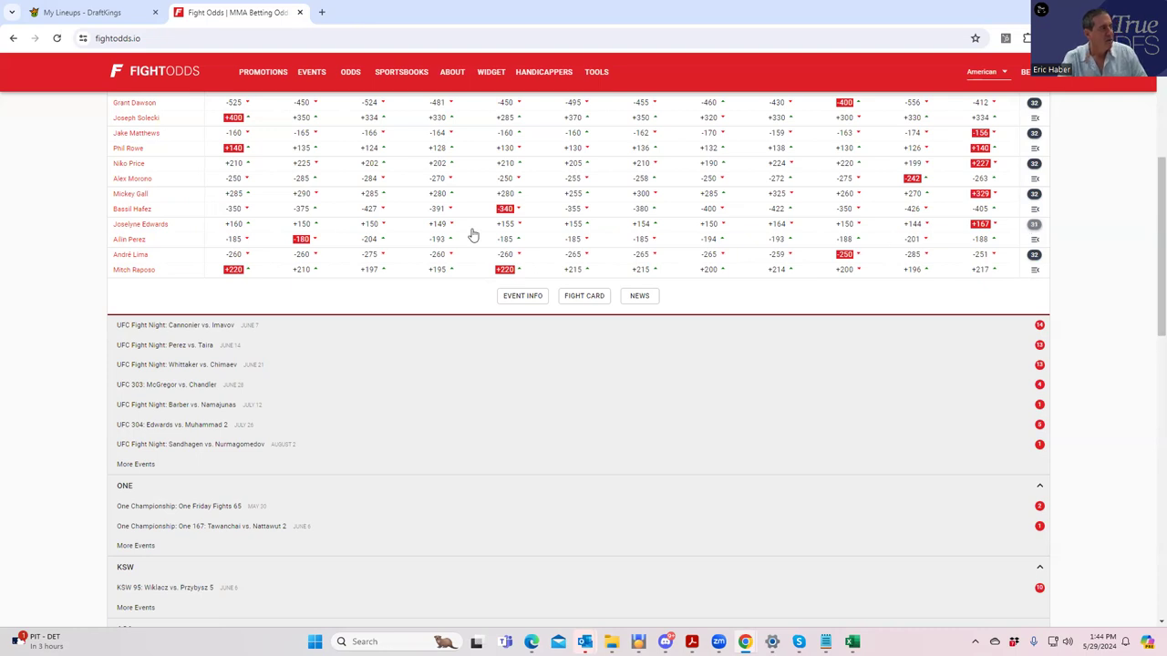
- Examine the prop odds for the Joselyne Edwards vs. Ailin Perez fight and collapse them
scroll(271, 161, up, 2)
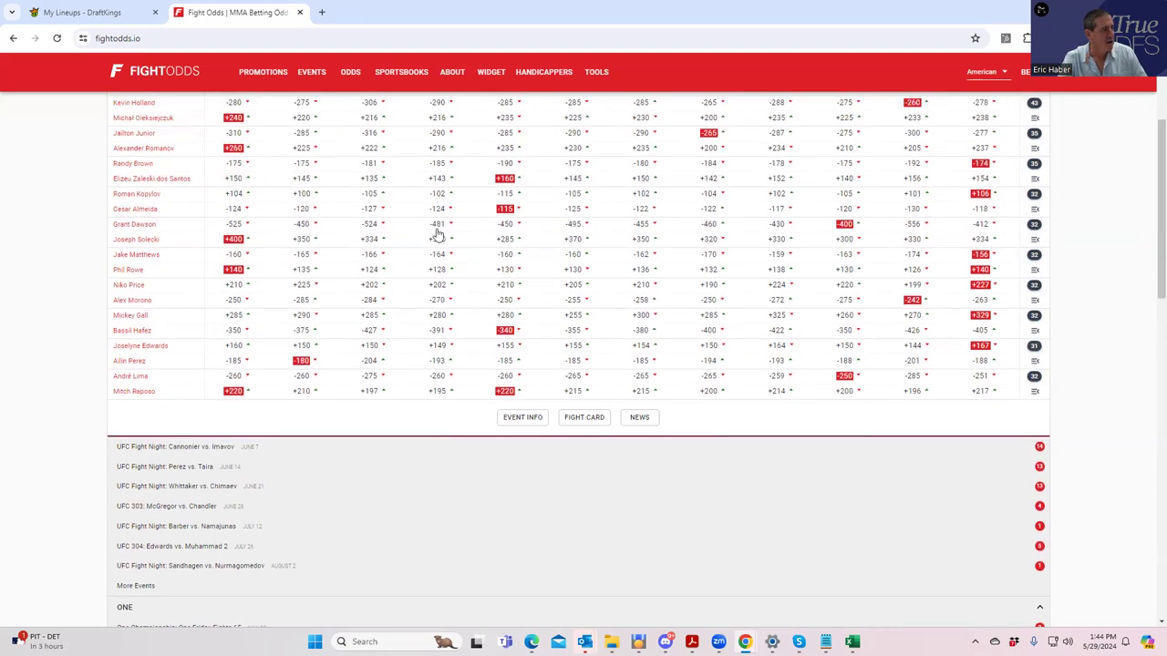
scroll(438, 235, up, 1)
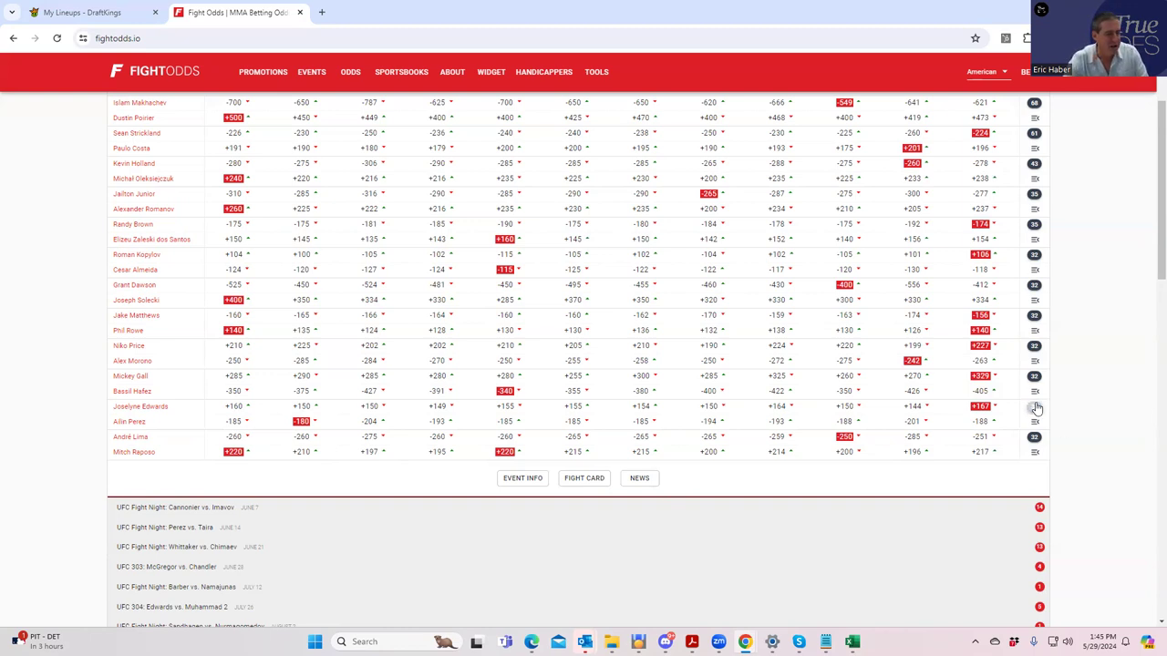
click(1033, 407)
scroll(274, 497, down, 2)
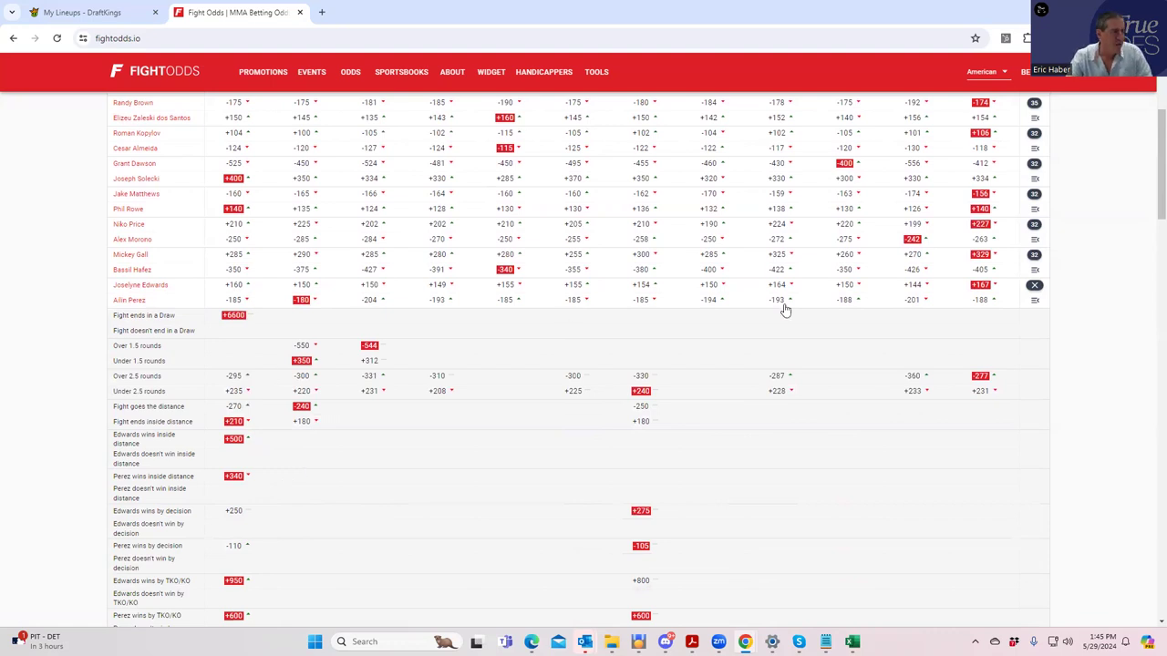
click(1038, 290)
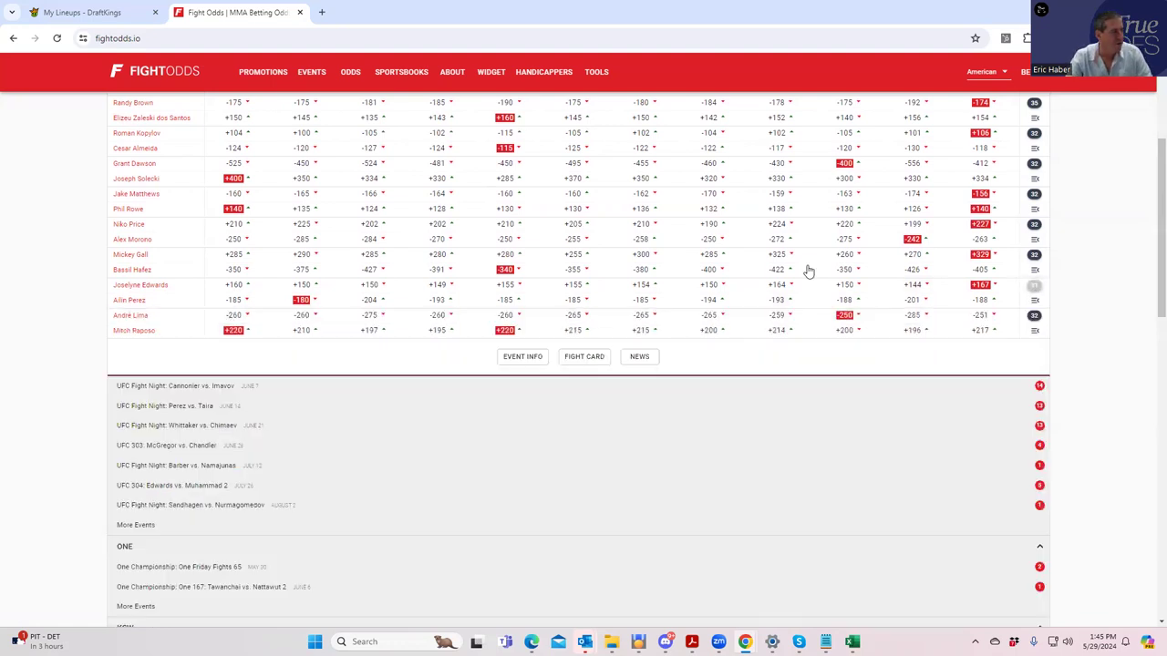
- Switch to DraftKings and add A. Perez to the lineup
click(82, 12)
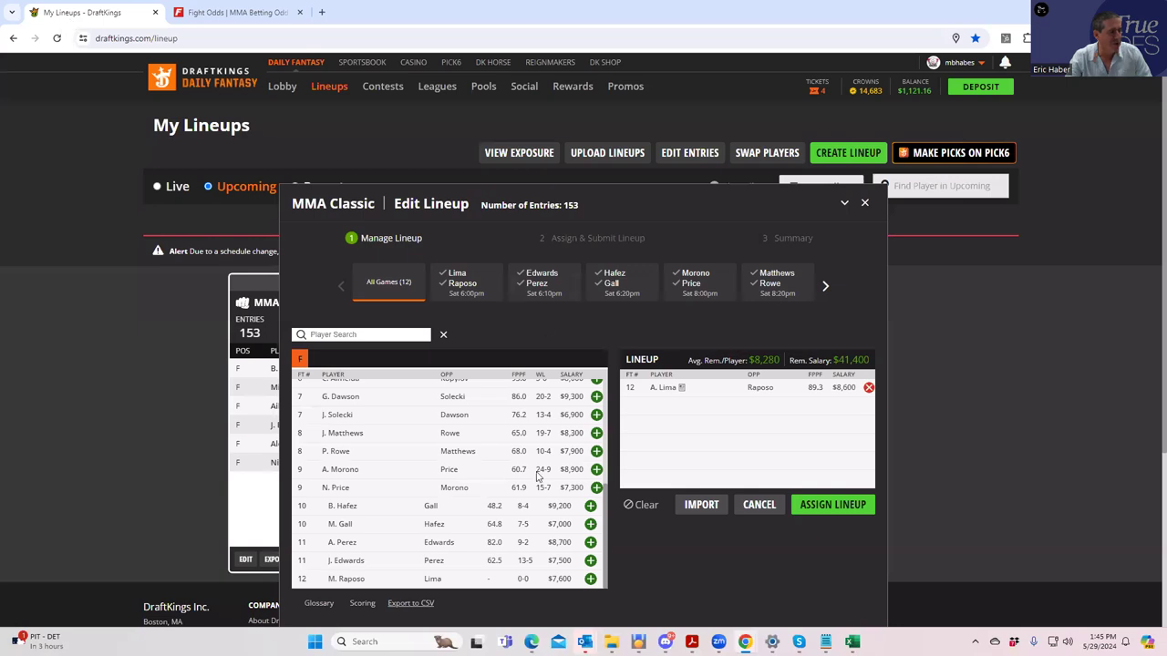
click(590, 542)
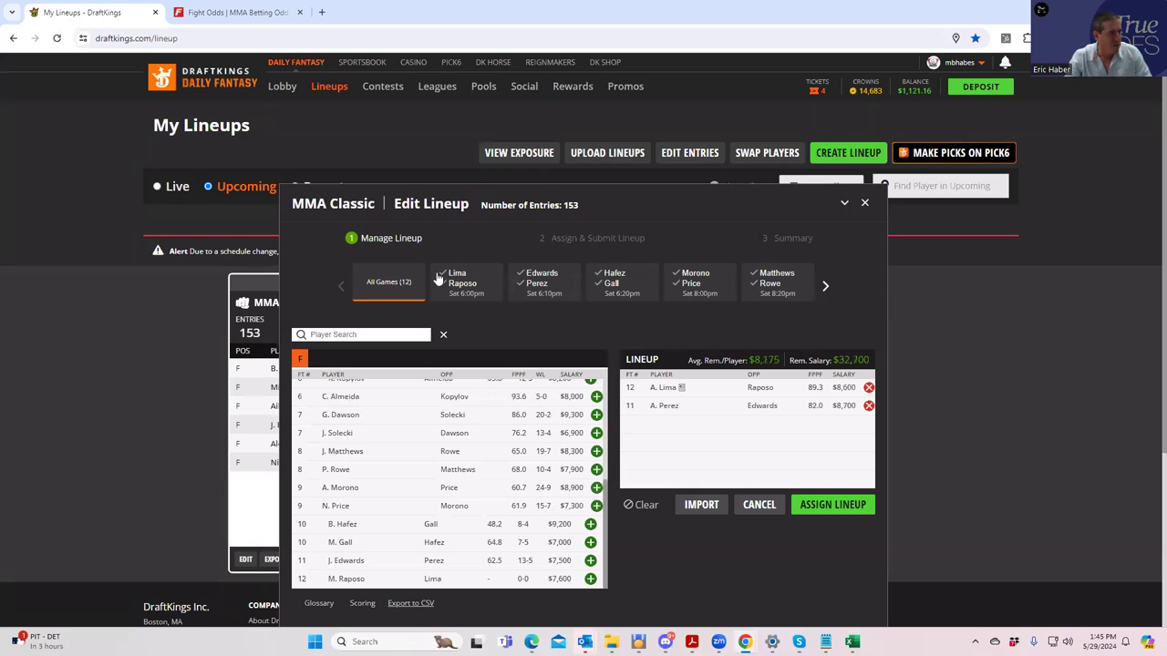
- Reopen the Edwards vs. Perez props on FightOdds and examine the inside-distance, decision, TKO/KO and submission odds
click(290, 11)
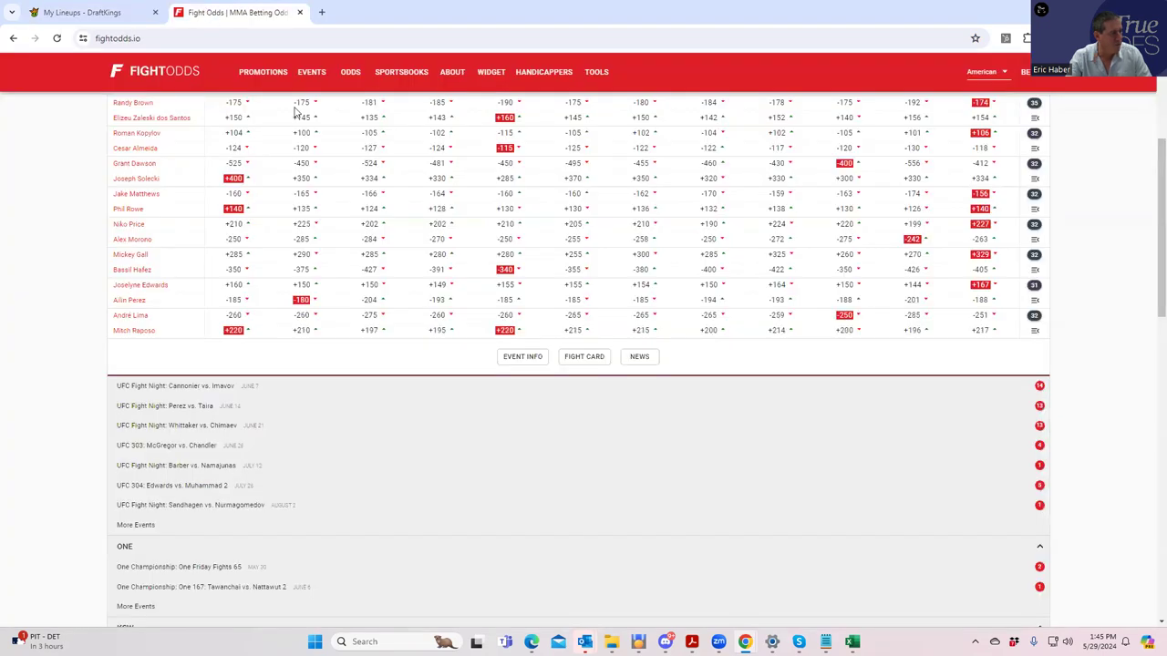
click(1035, 290)
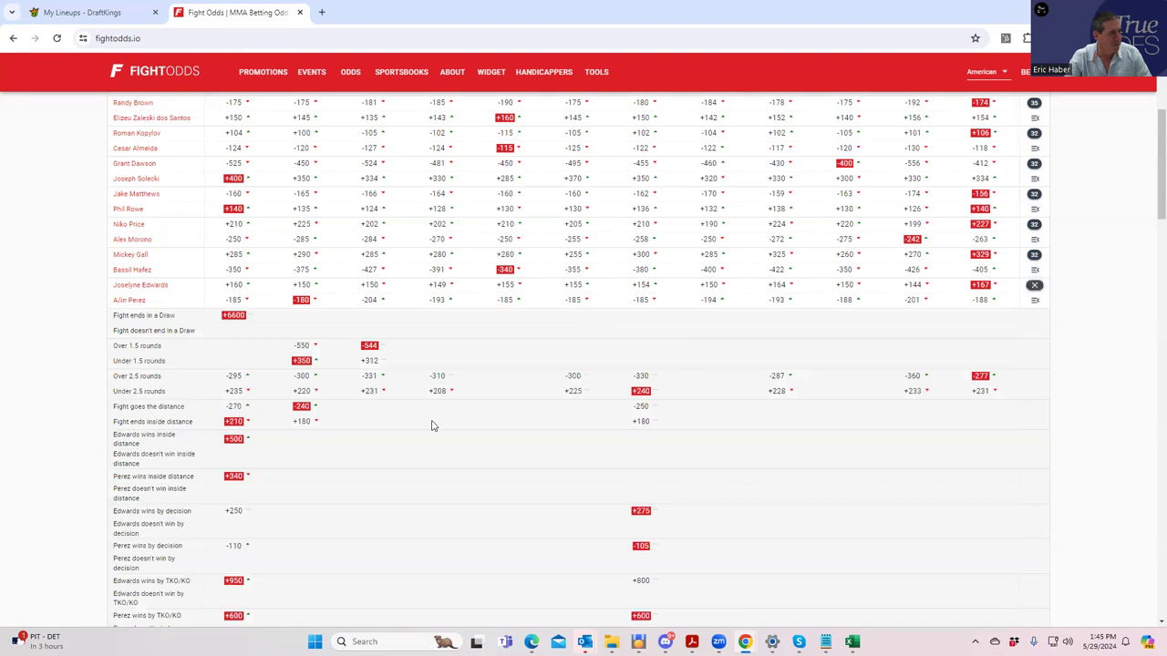
scroll(346, 415, down, 1)
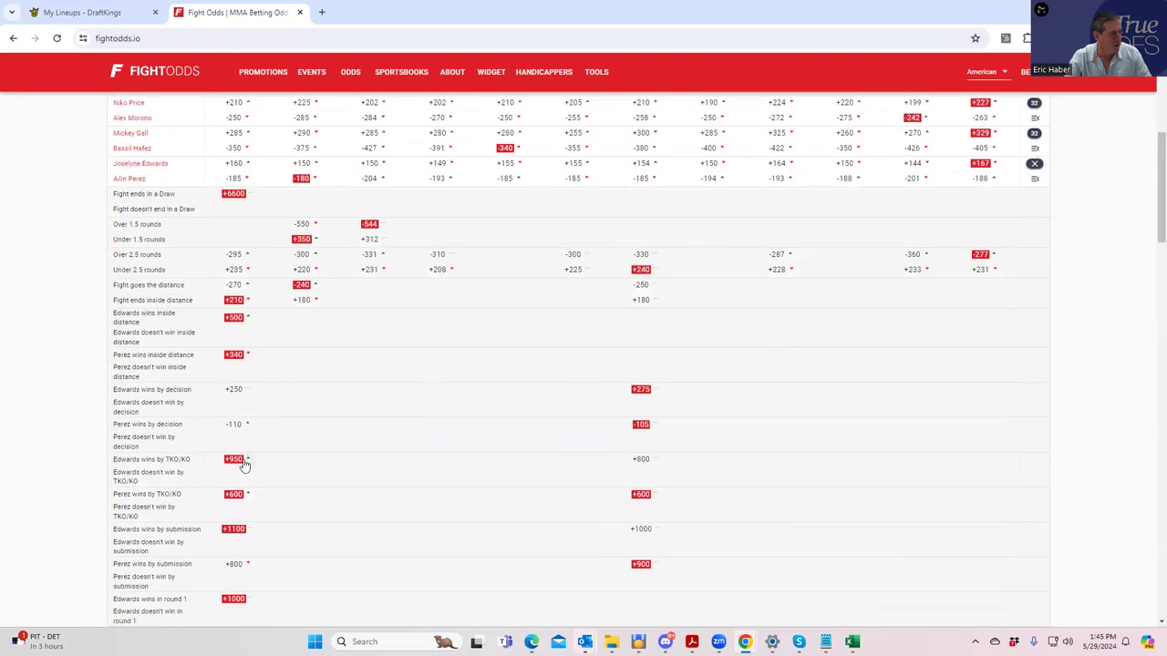
scroll(243, 463, down, 1)
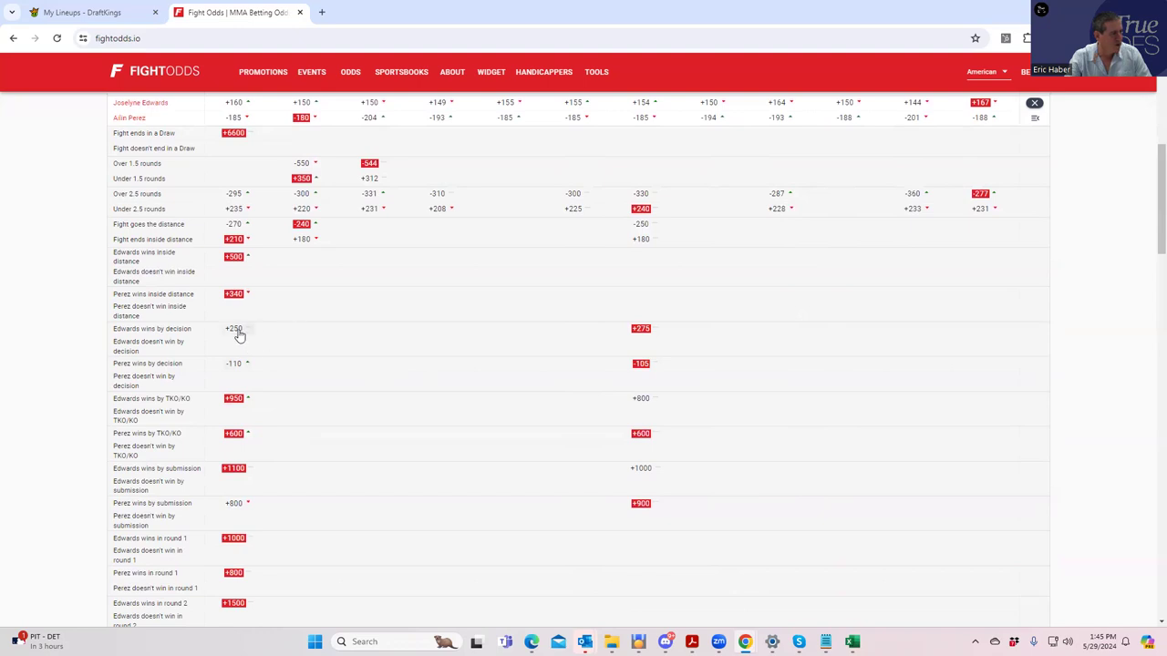
scroll(240, 330, up, 1)
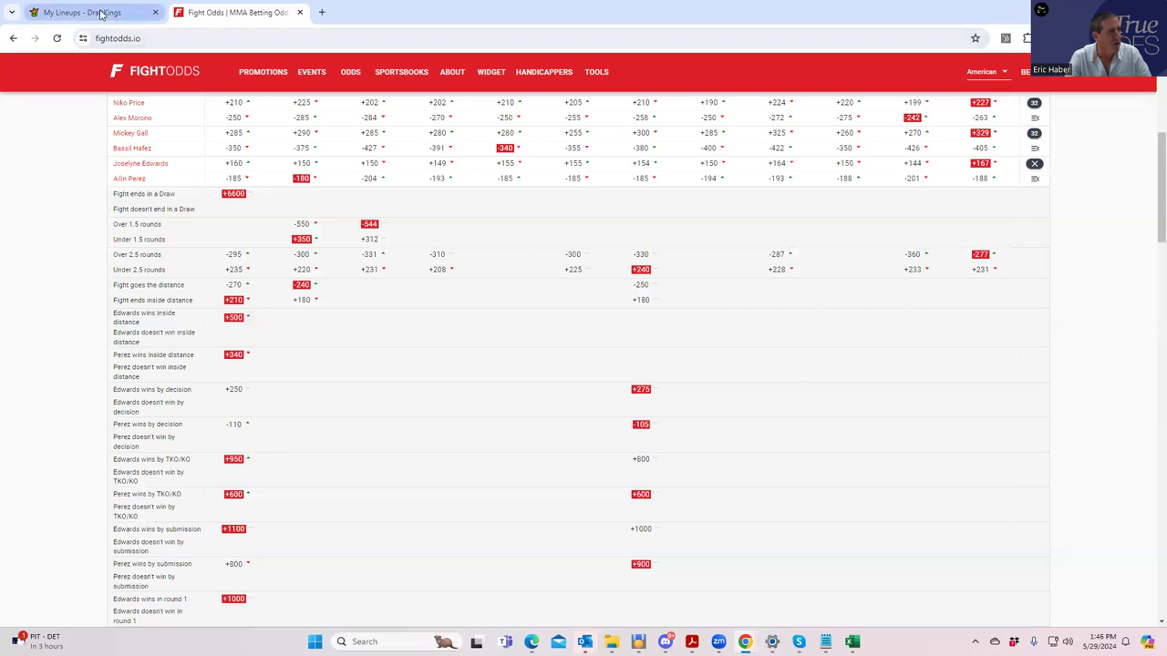
- Switch to DraftKings and check the fight logs of B. Hafez and M. Gall
click(101, 12)
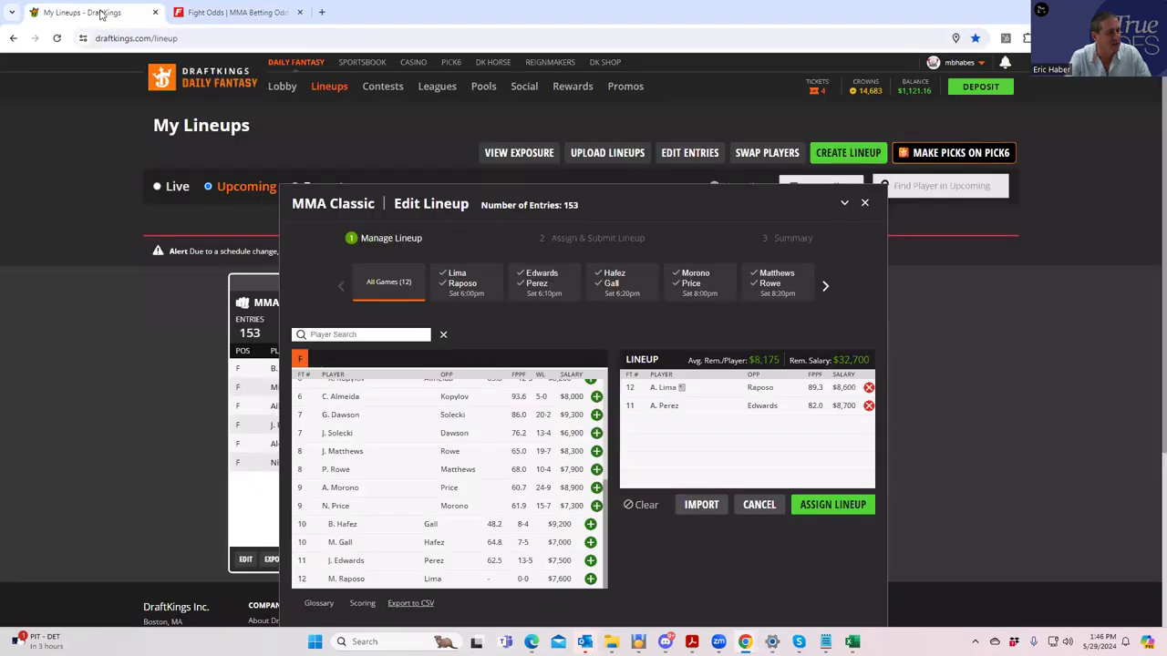
click(340, 526)
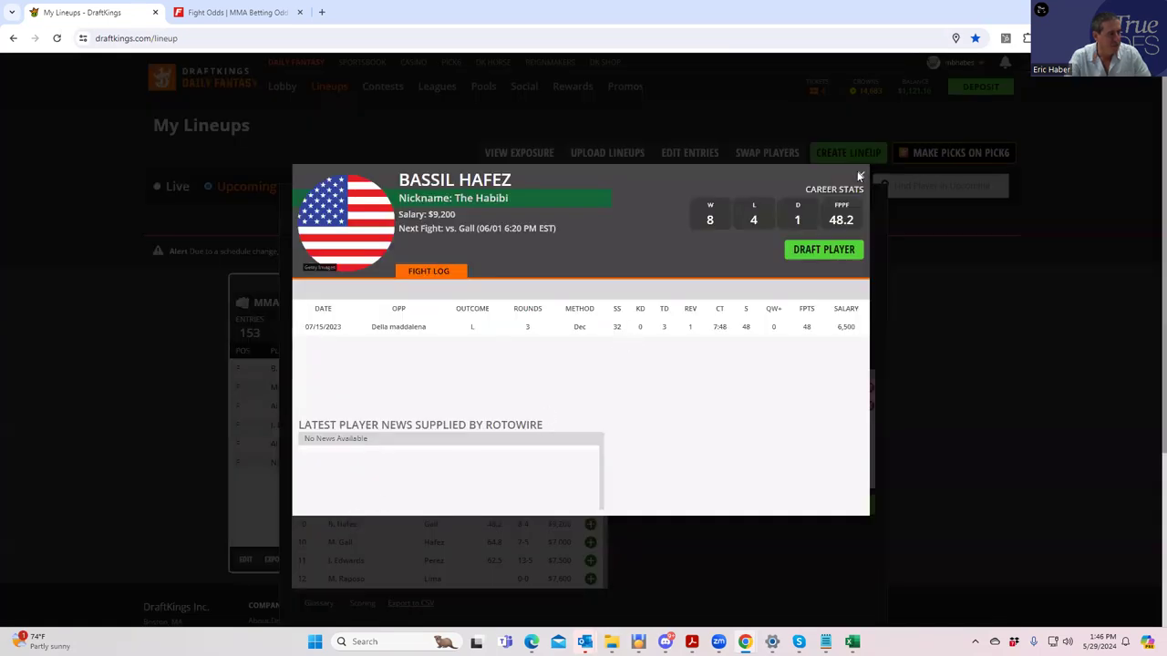
click(859, 176)
click(340, 542)
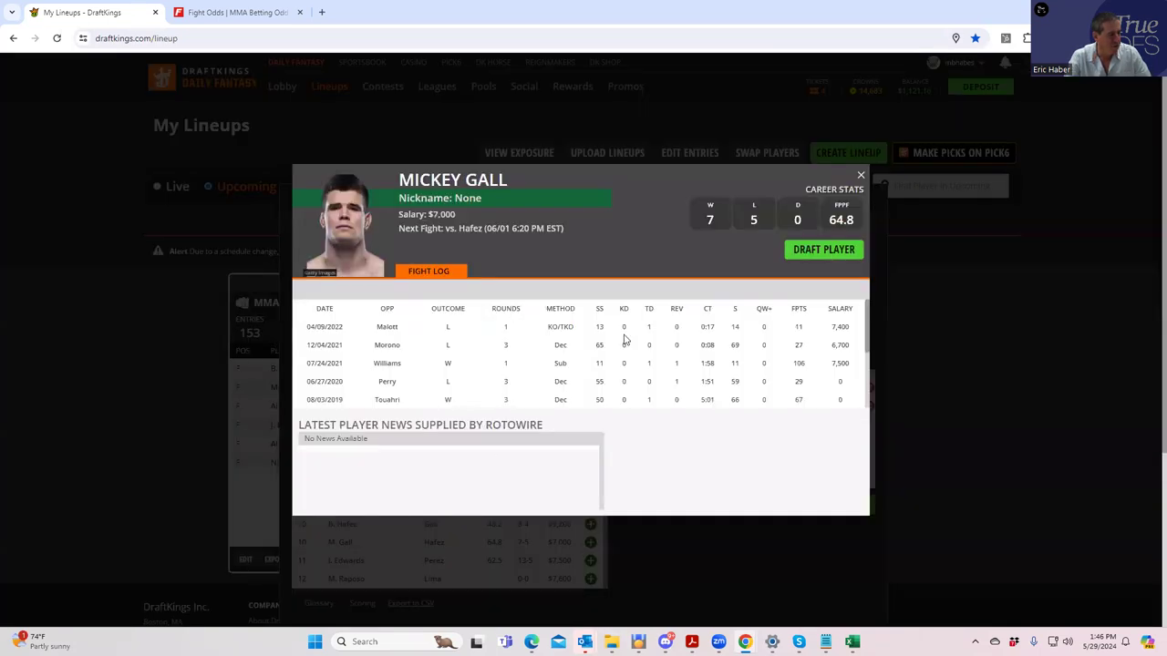
click(859, 176)
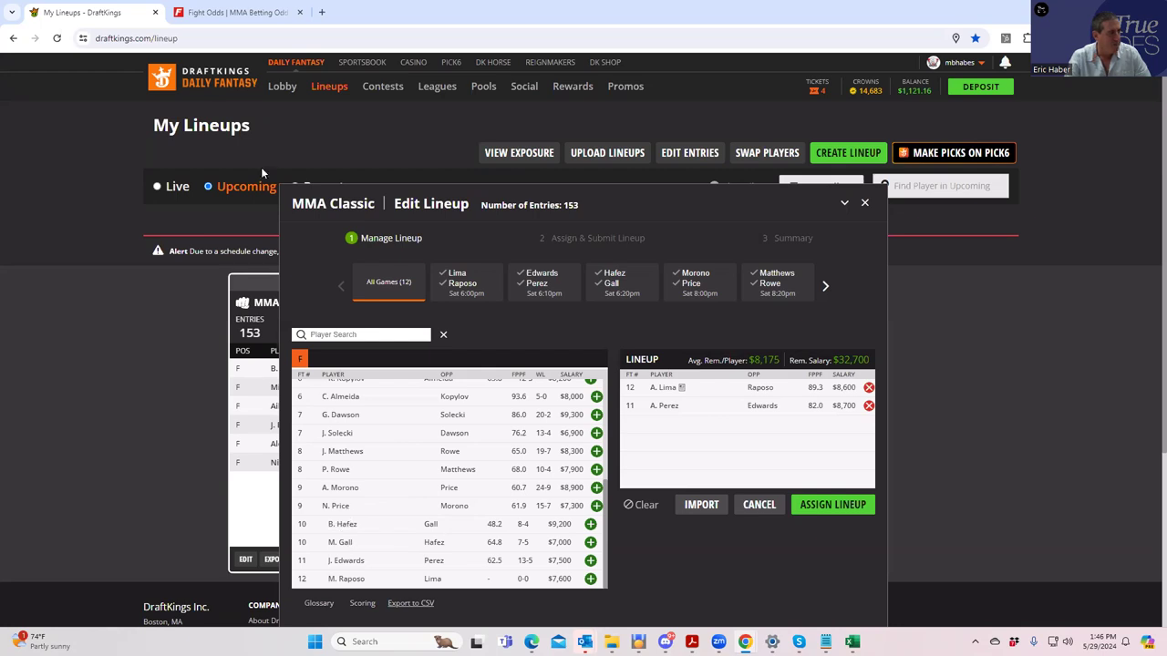
- Collapse the Edwards vs. Perez props on FightOdds and examine the prop odds for Mickey Gall vs. Bassil Hafez
click(244, 15)
scroll(362, 371, up, 1)
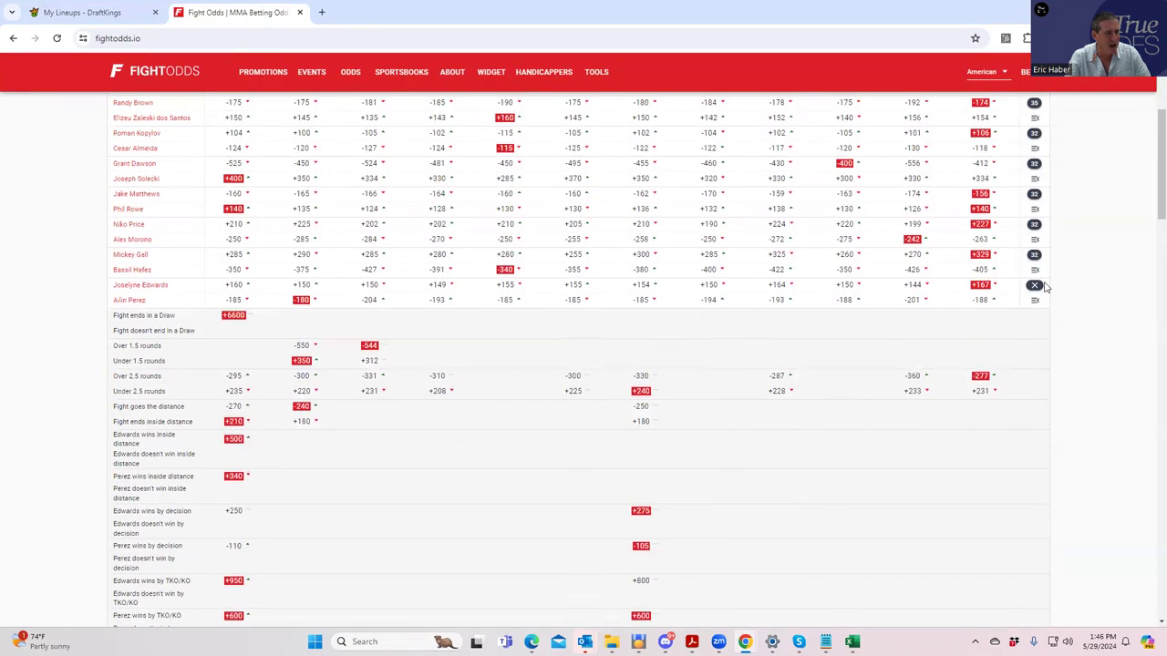
click(1034, 284)
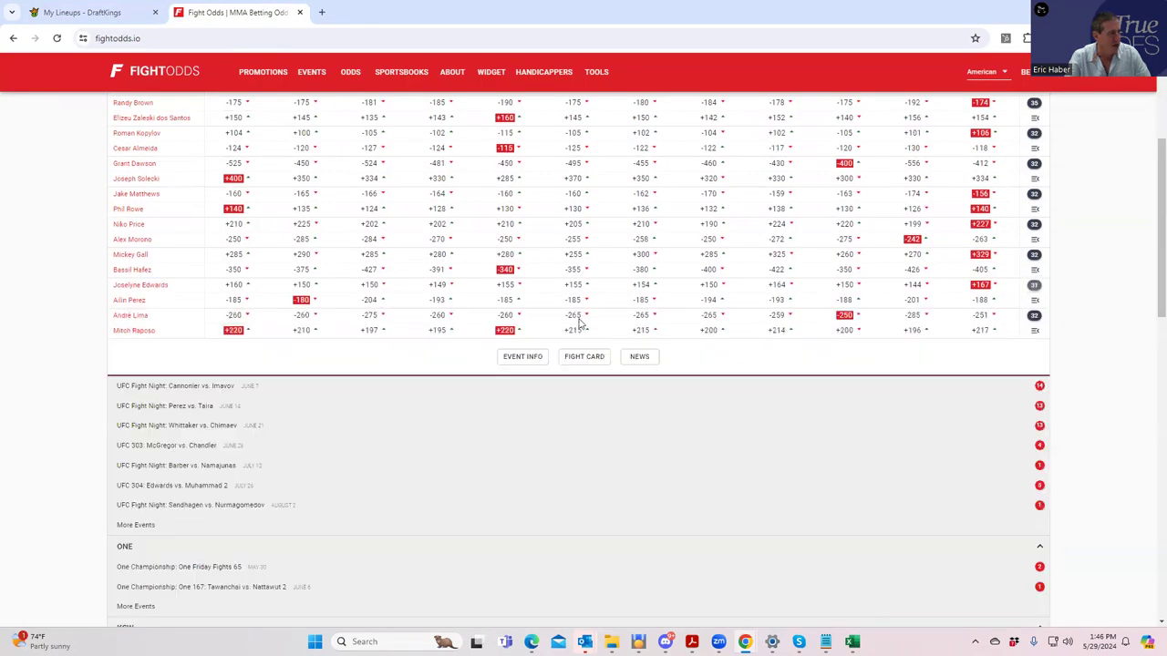
click(1034, 254)
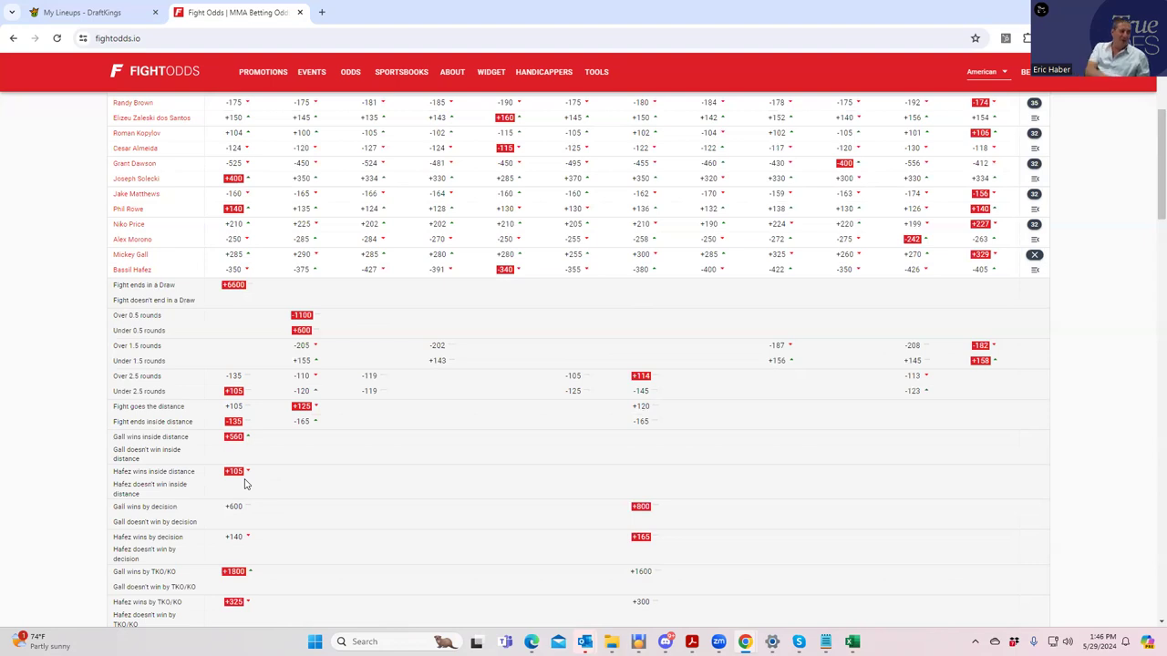
- Add B. Hafez to the DraftKings lineup and return to the fight odds on FightOdds
click(102, 14)
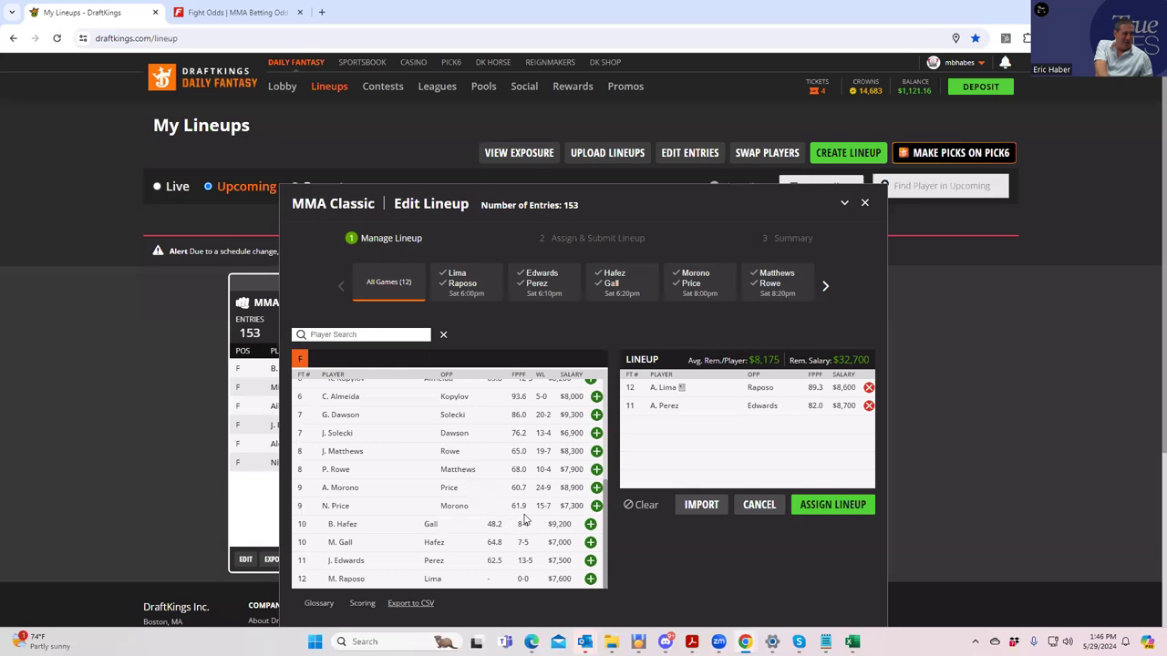
click(590, 525)
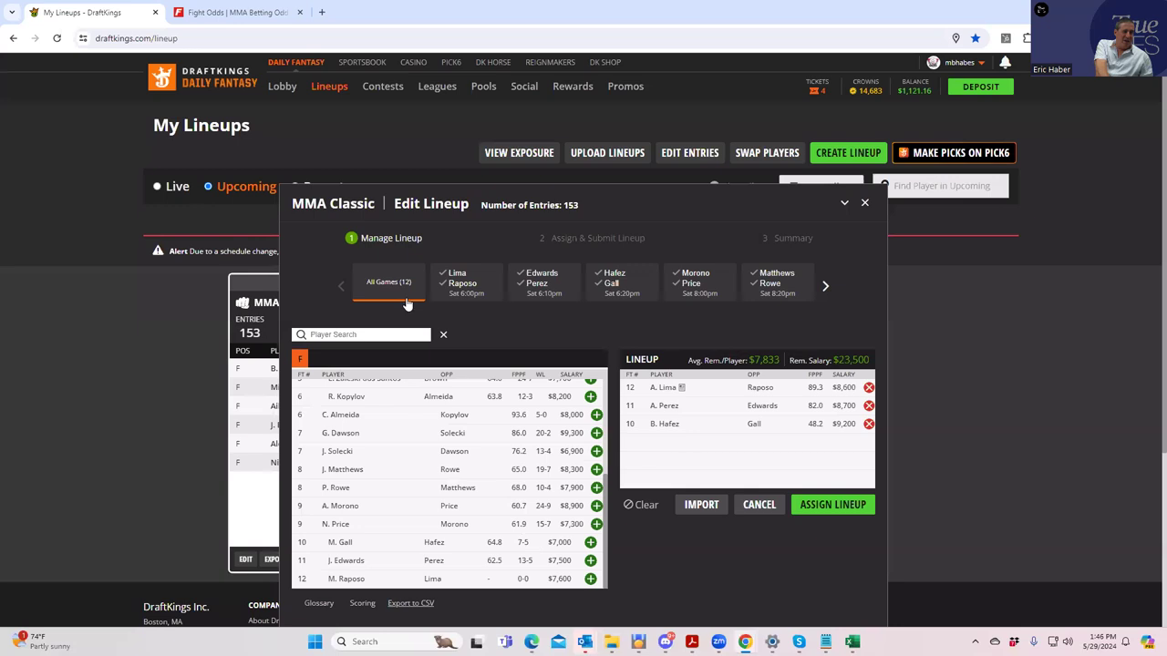
click(239, 12)
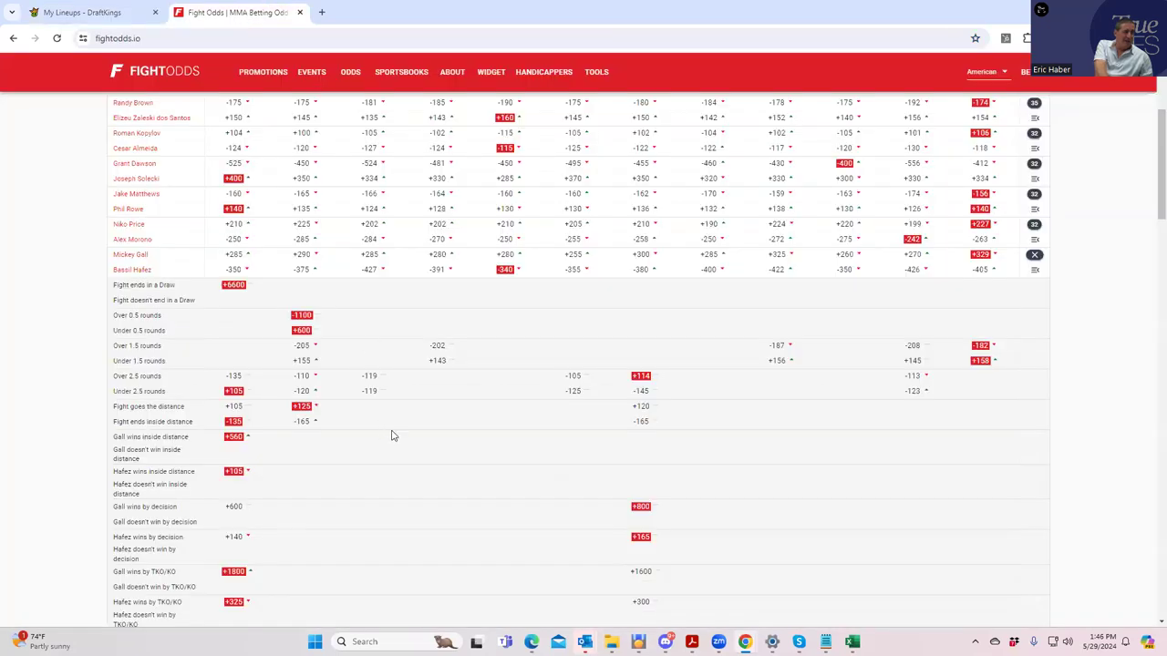
- Collapse and reopen the Mickey Gall vs. Bassil Hafez props and examine the inside-distance, decision, TKO/KO and submission odds
click(1034, 254)
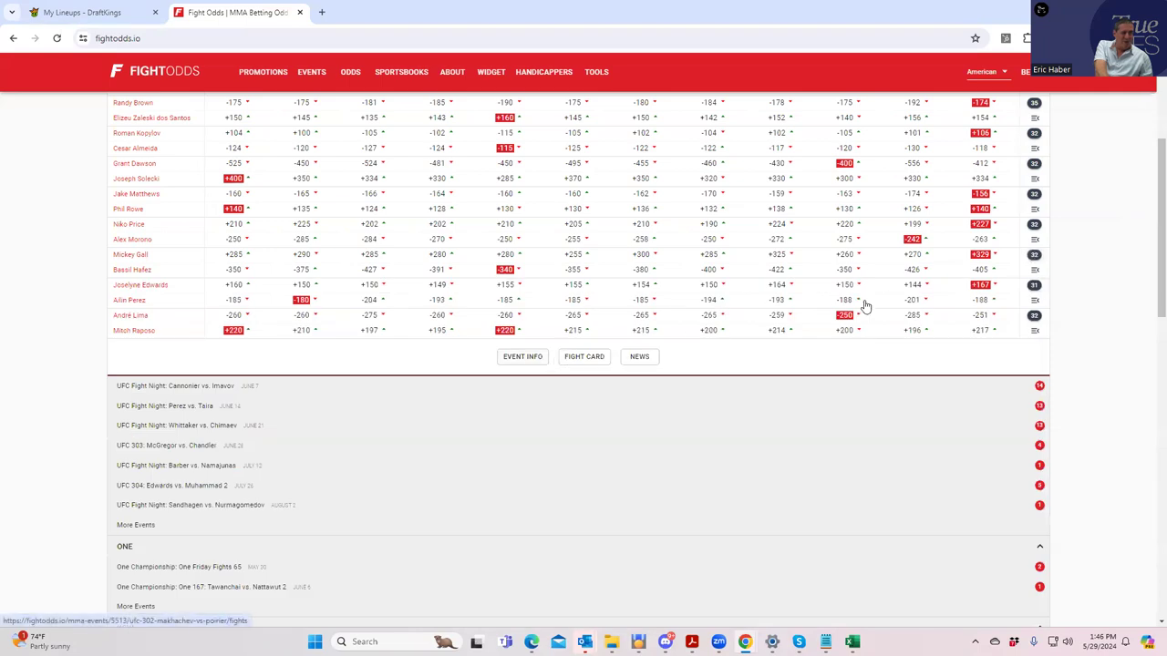
click(1034, 255)
scroll(322, 445, down, 2)
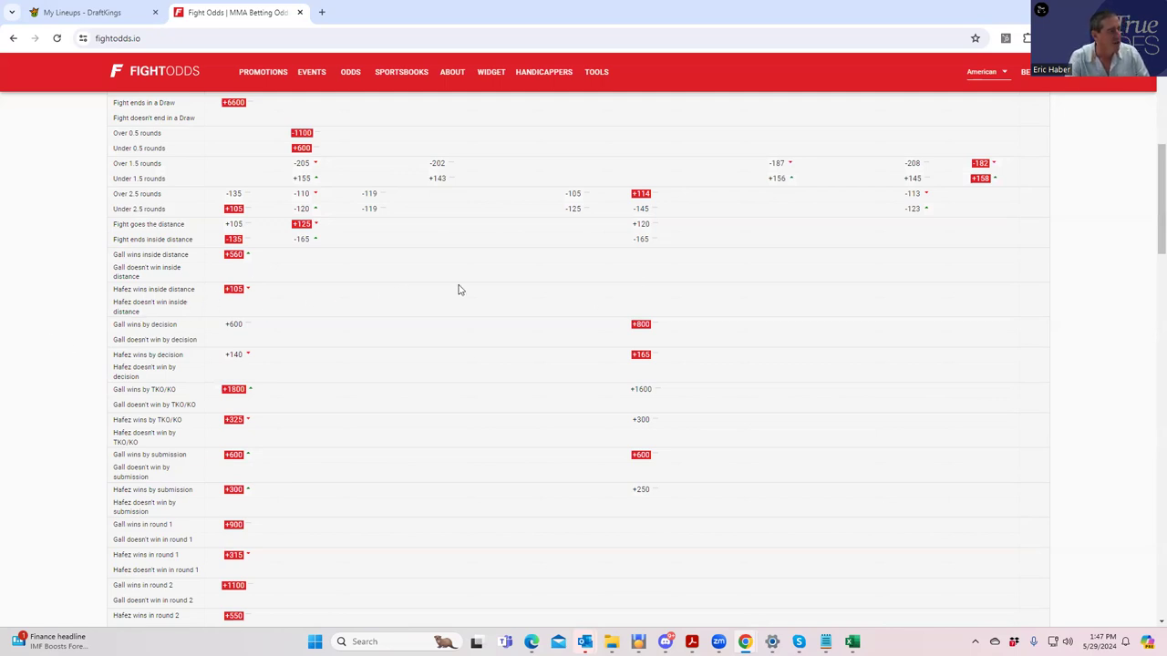
scroll(1030, 208, up, 2)
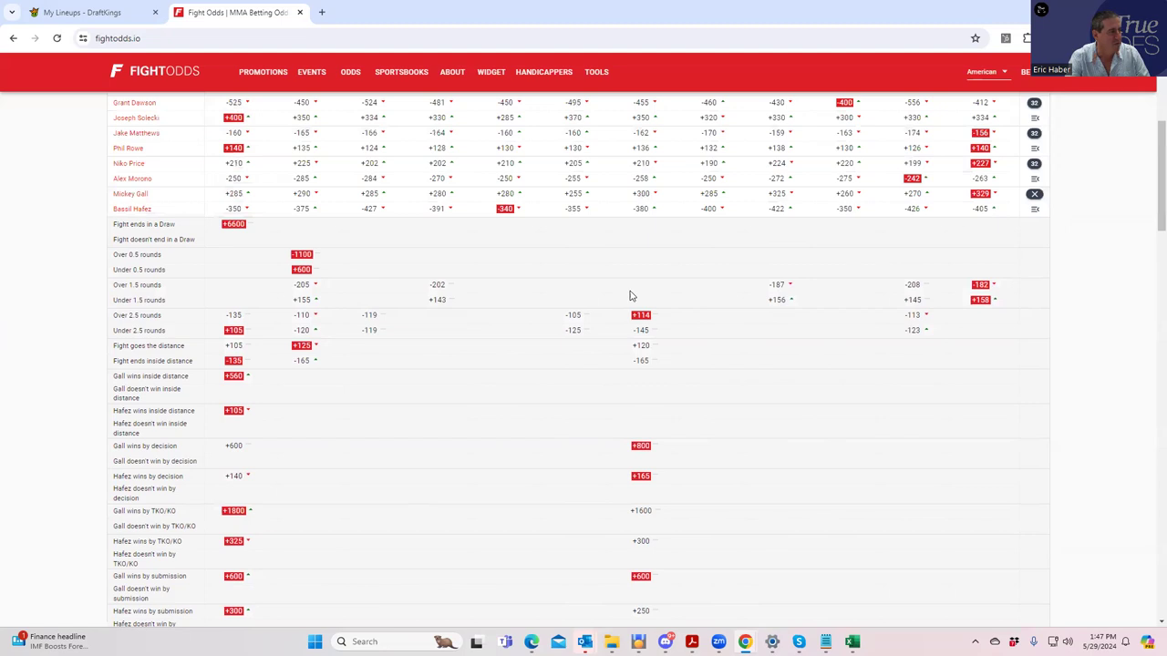
- Collapse the Gall vs. Hafez props, open the Niko Price vs. Alex Morono props, and compare them with the DraftKings fighter list
click(1034, 193)
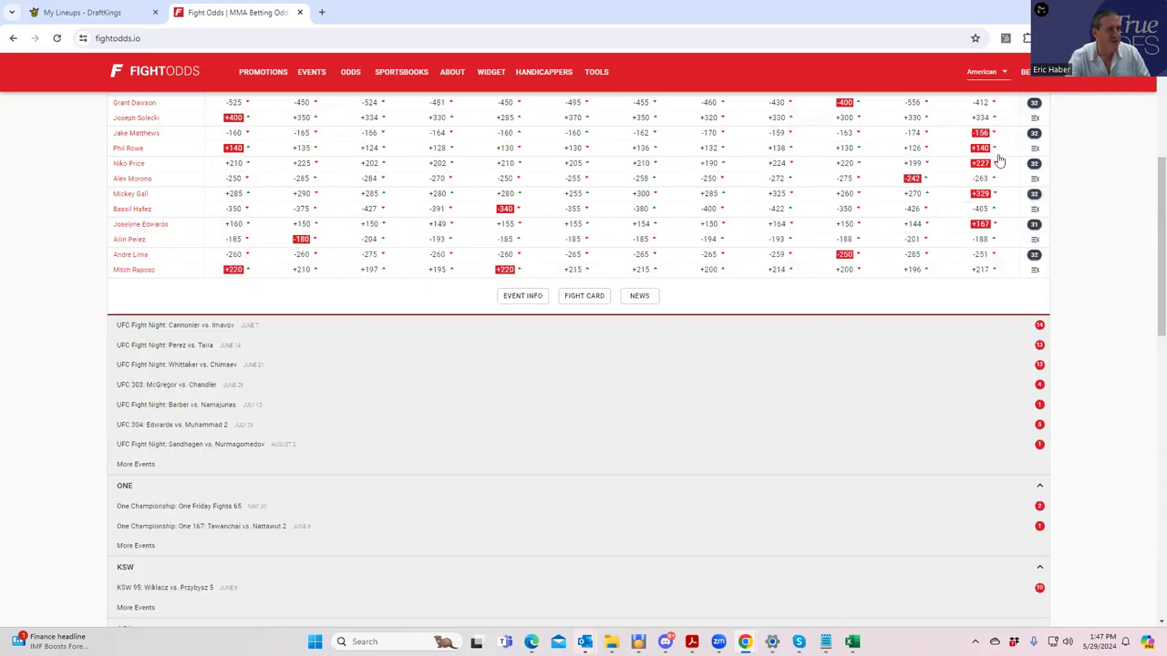
click(1036, 167)
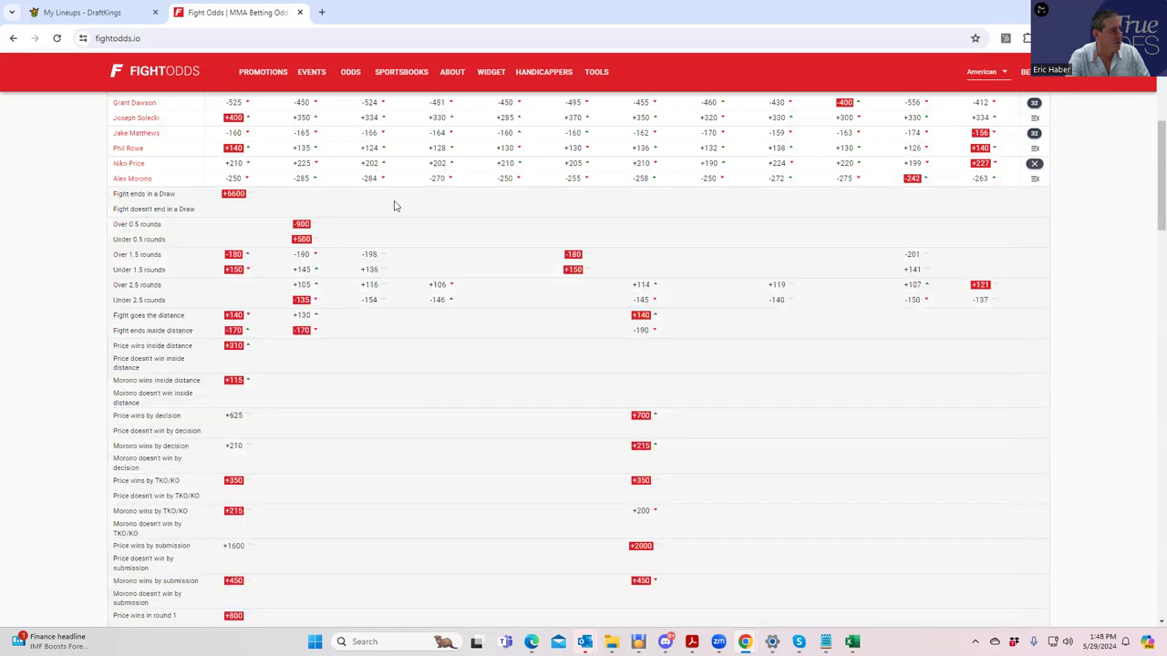
click(87, 12)
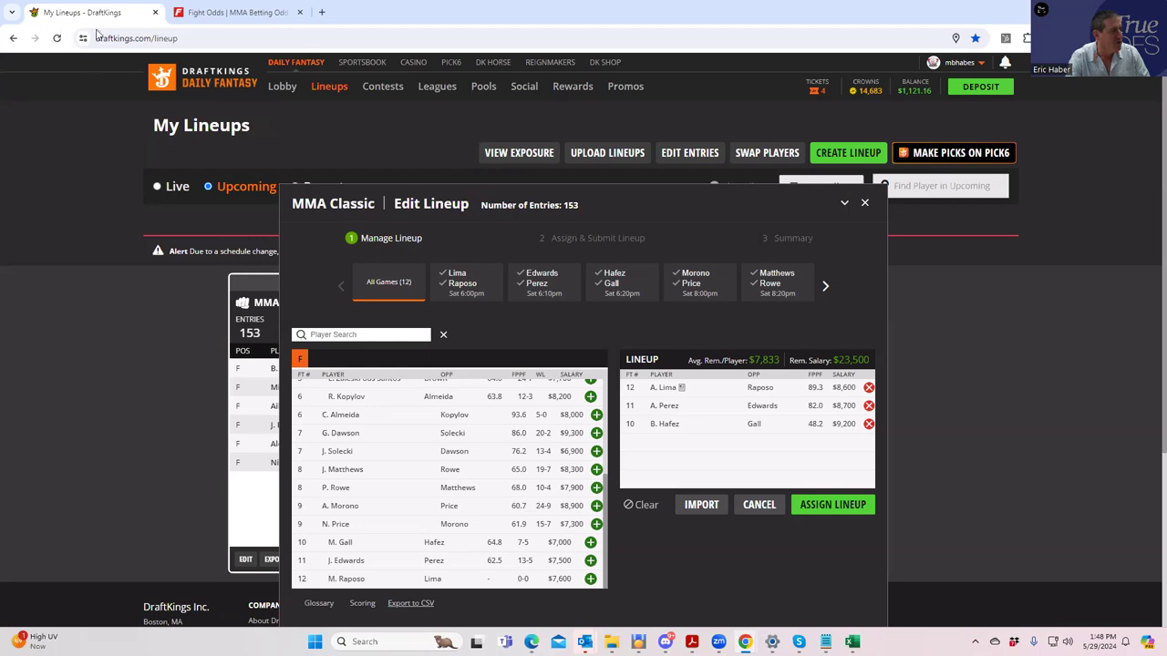
click(252, 18)
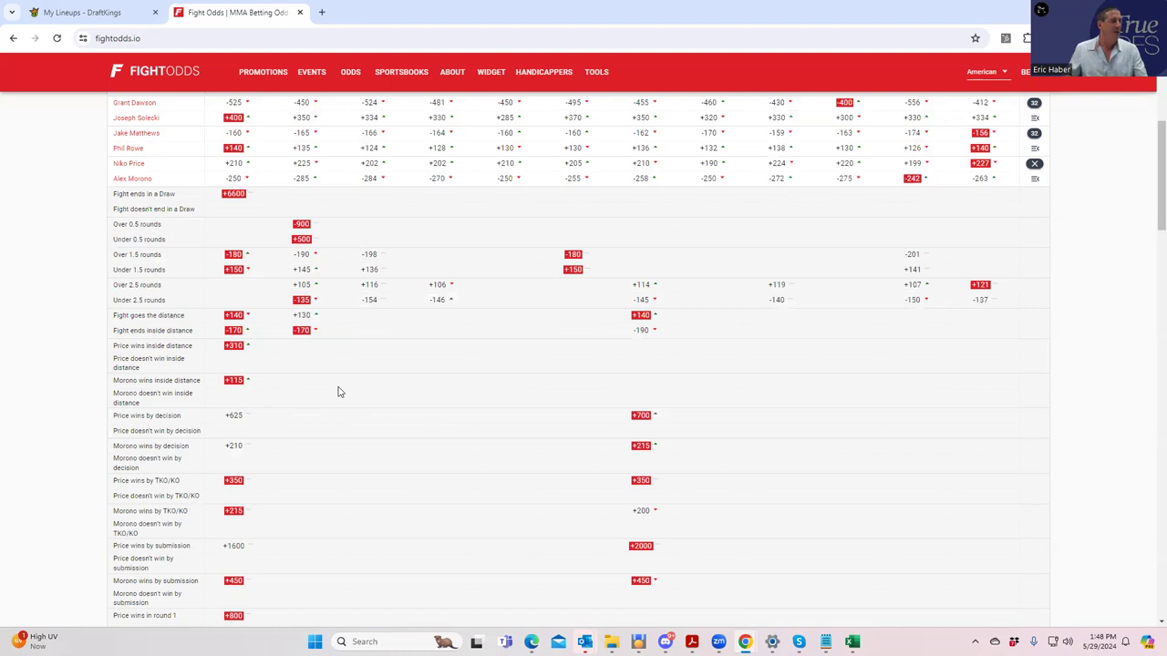
- Add A. Morono to the DraftKings lineup and return to the fight odds on FightOdds
click(96, 13)
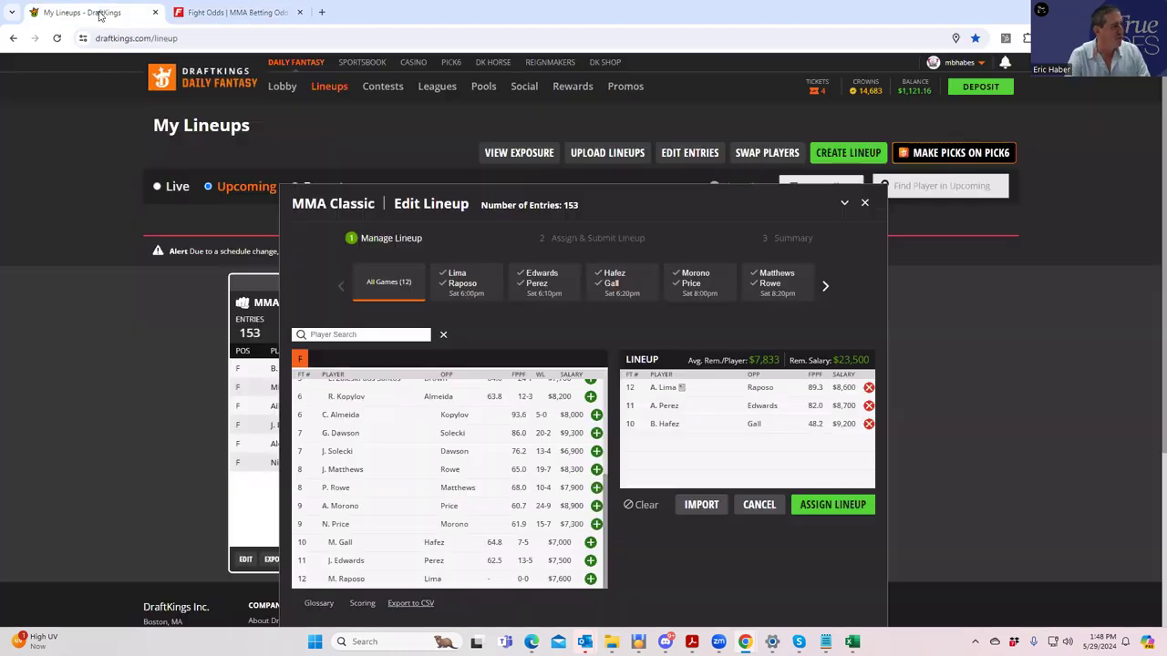
click(596, 506)
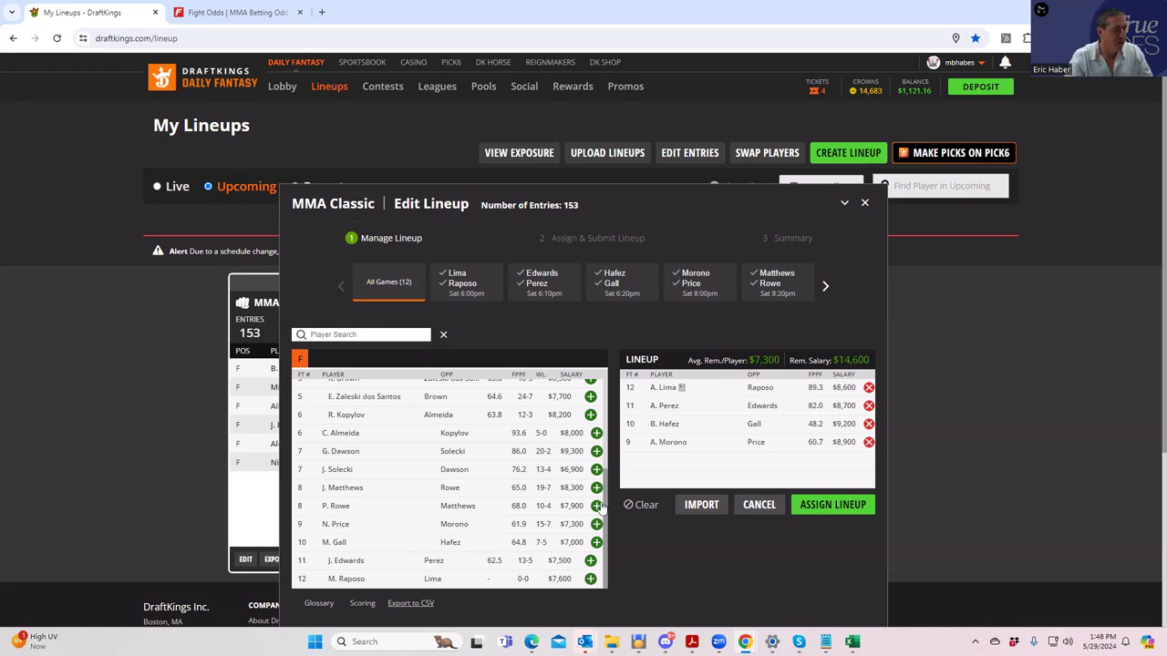
click(239, 20)
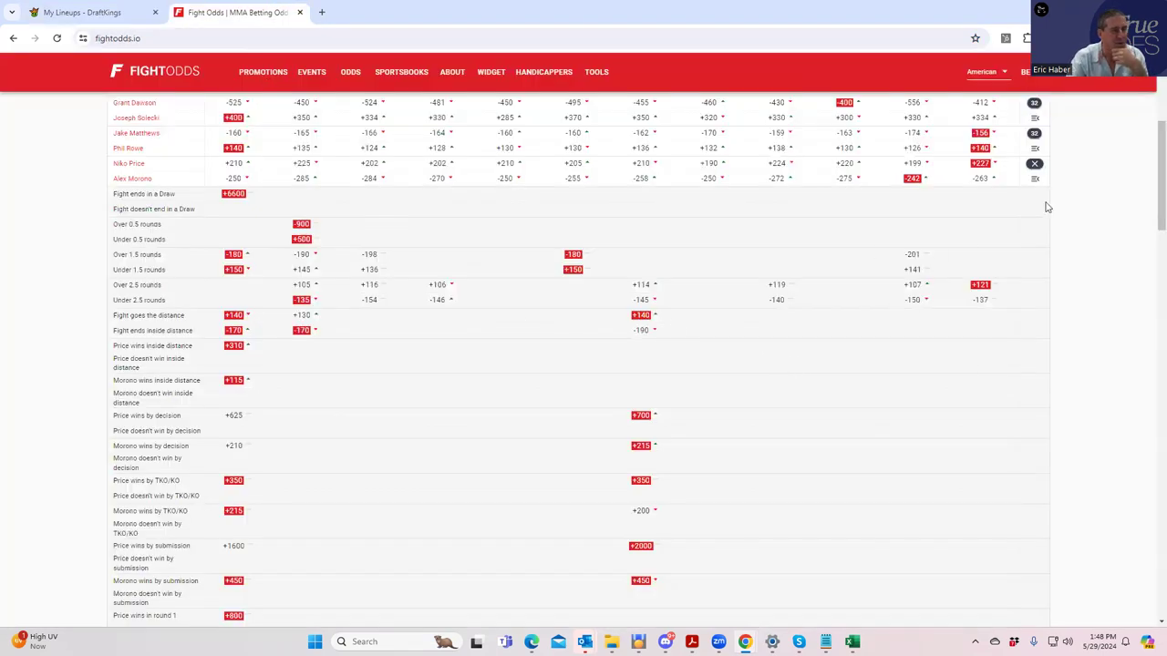
- Check Niko Price's fighter profile on FightOdds and reopen the Price vs. Morono props to examine the inside-distance and decision odds
click(134, 165)
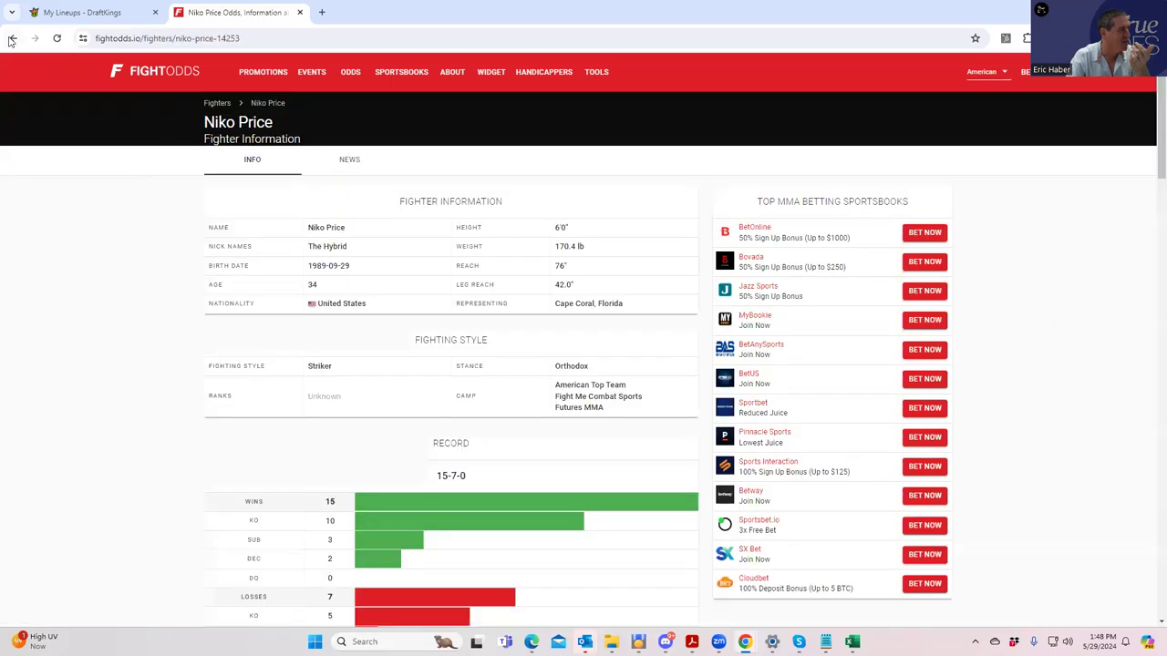
click(13, 38)
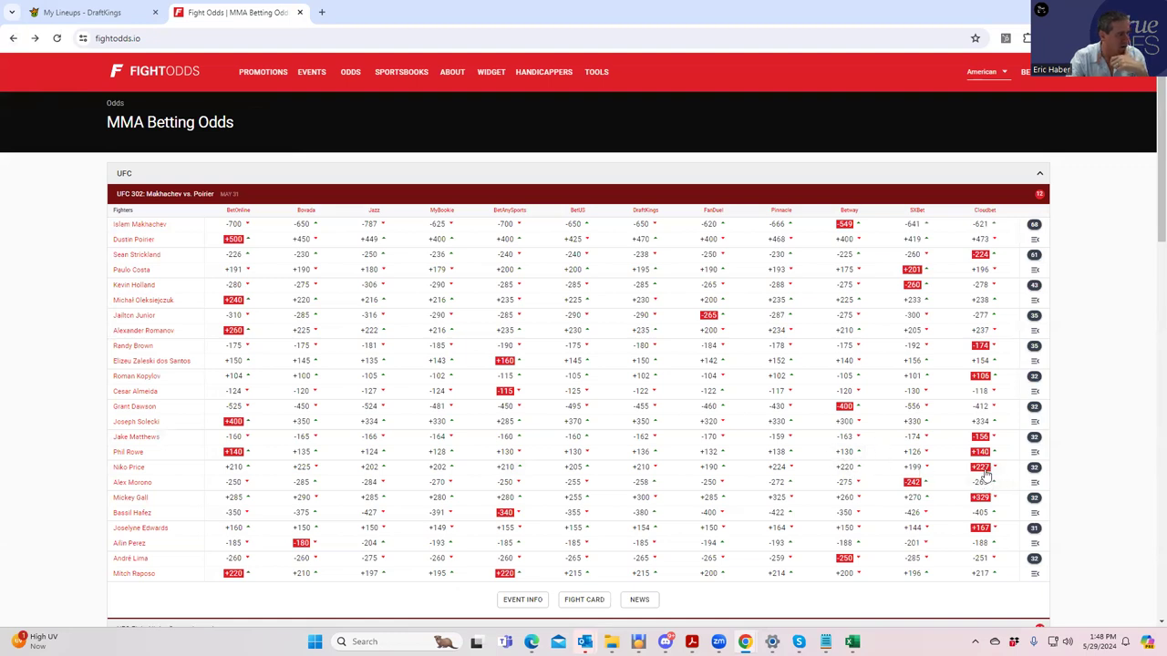
scroll(989, 470, down, 1)
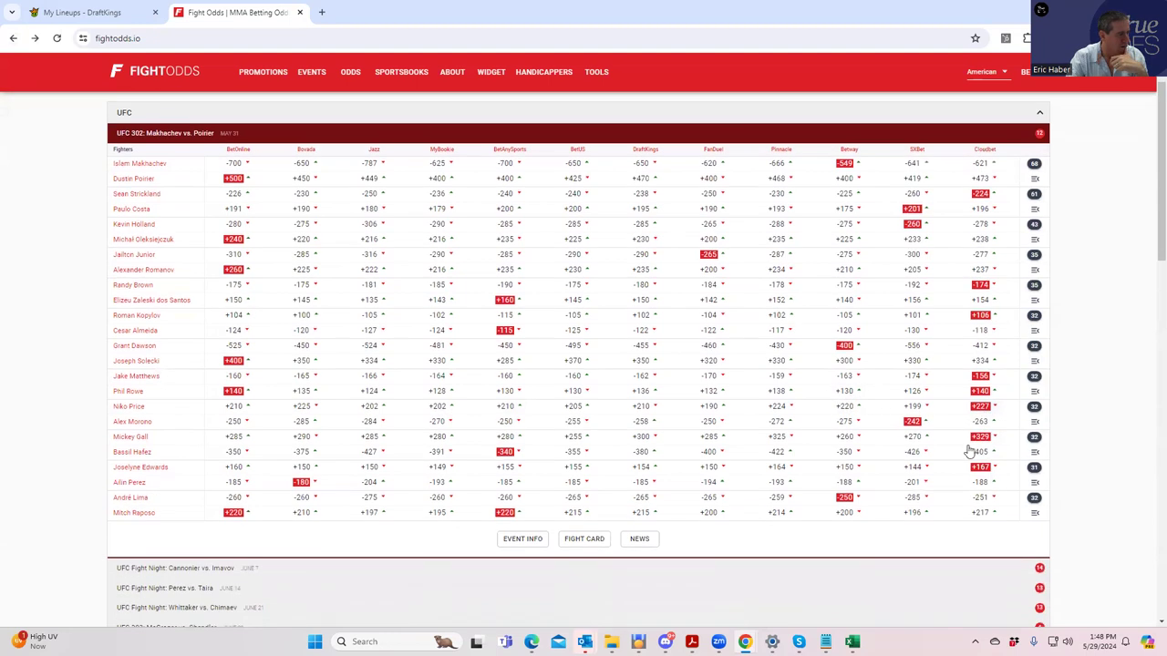
click(1033, 407)
scroll(271, 545, down, 2)
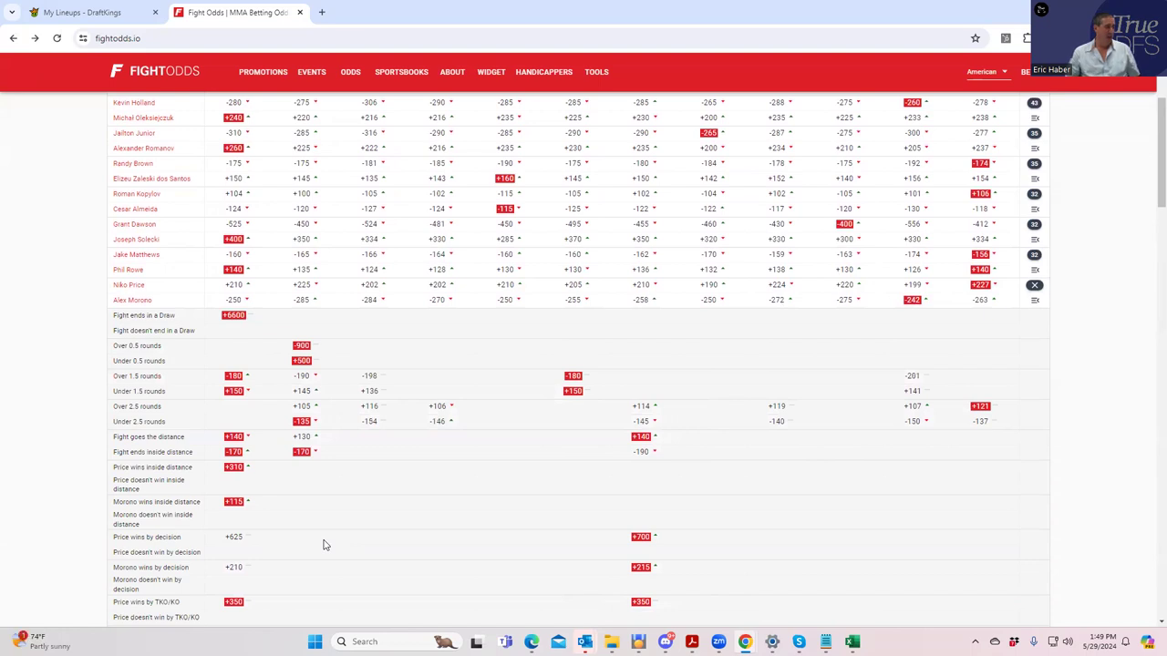
- Add N. Price to the DraftKings lineup alongside A. Morono and switch back to FightOdds
click(80, 15)
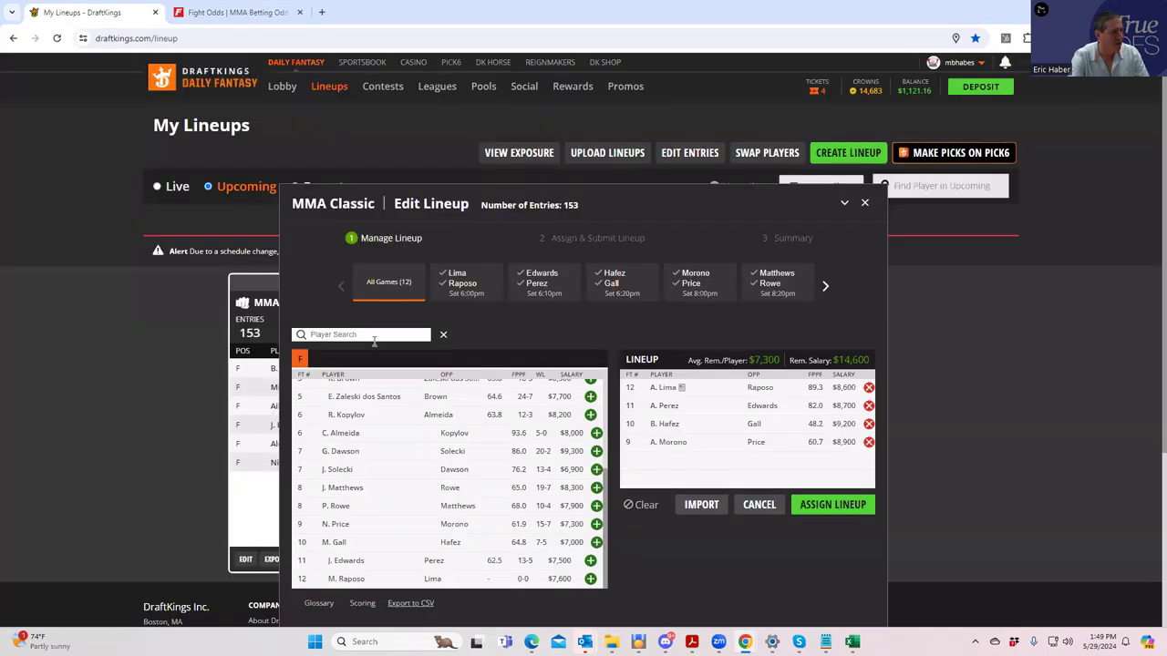
click(595, 524)
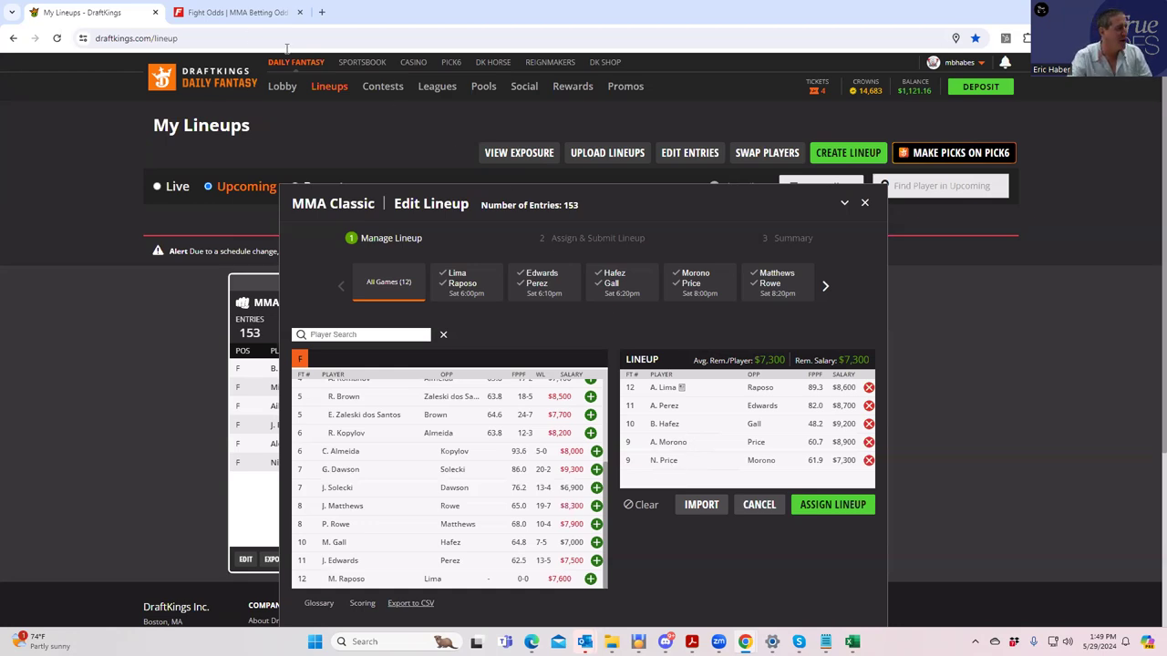
click(236, 13)
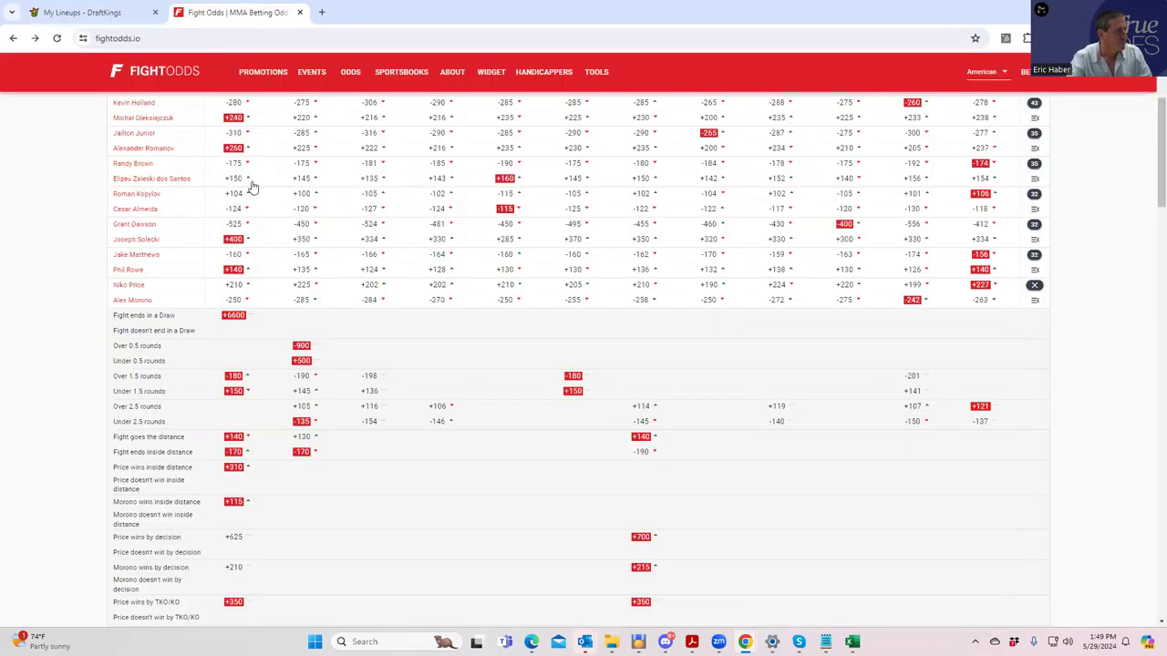
- Collapse the Price vs. Morono props, open the Jake Matthews vs. Phil Rowe props, and compare them with the DraftKings salaries
click(1034, 286)
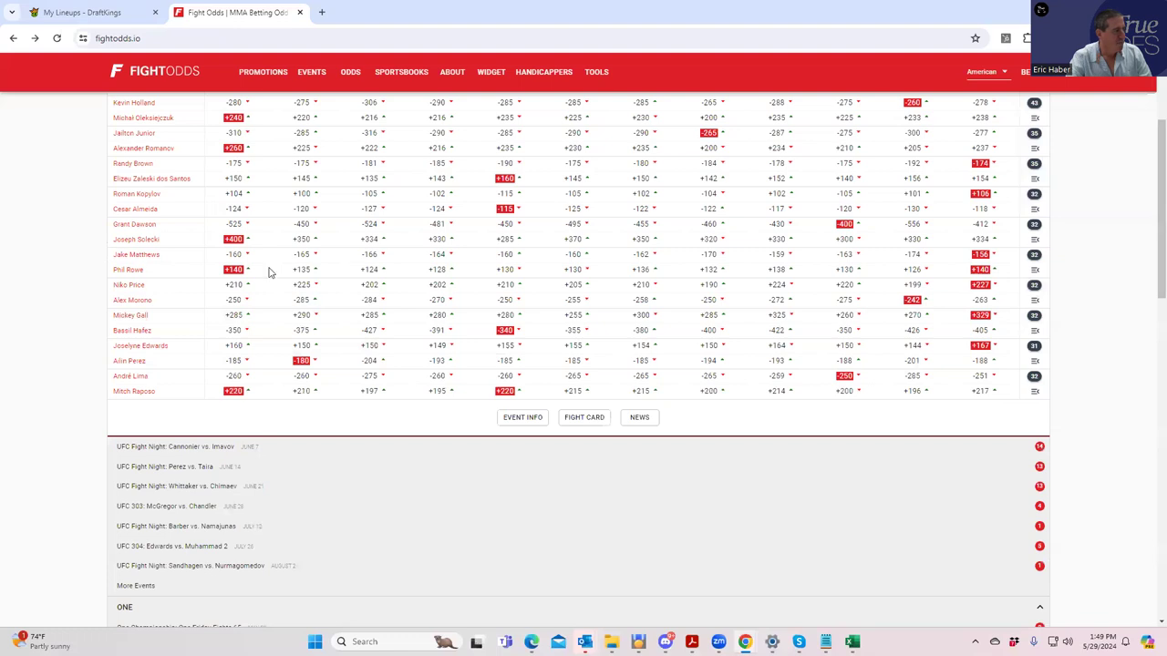
click(1033, 258)
click(115, 13)
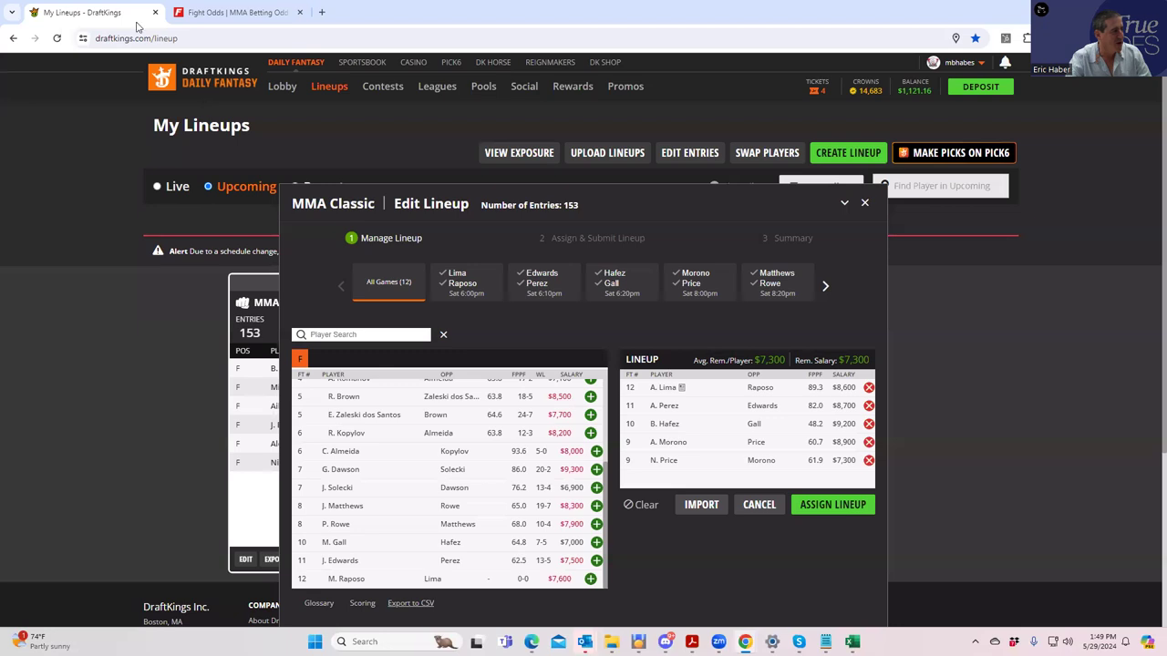
click(253, 13)
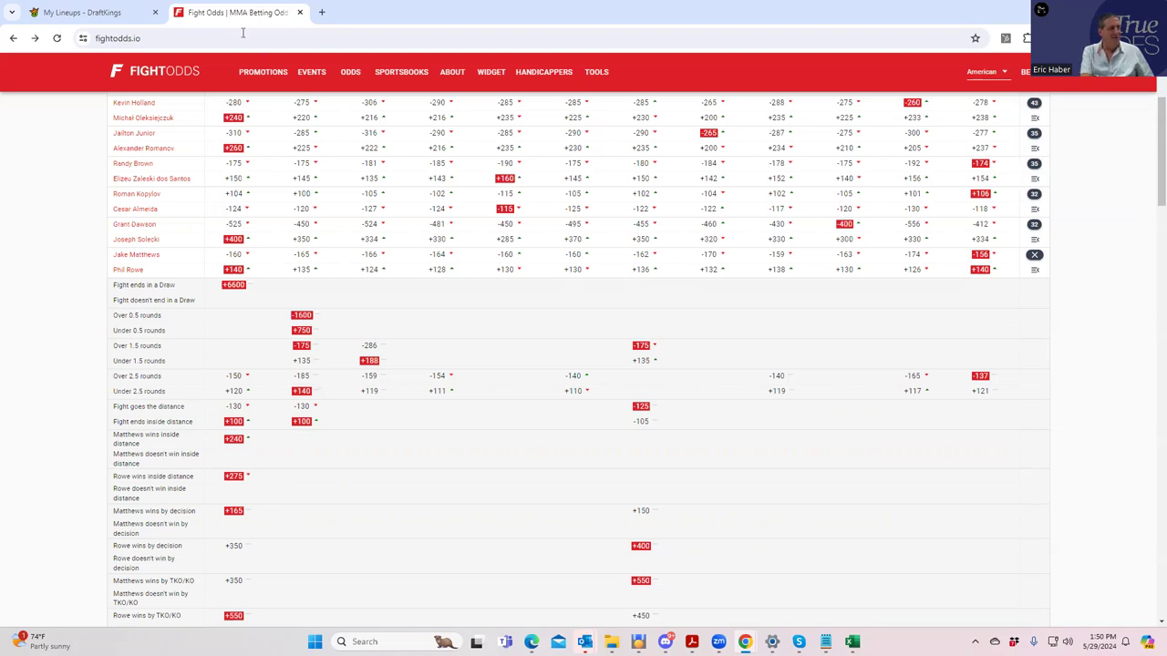
- Switch to DraftKings and add J. Matthews to the lineup
click(116, 15)
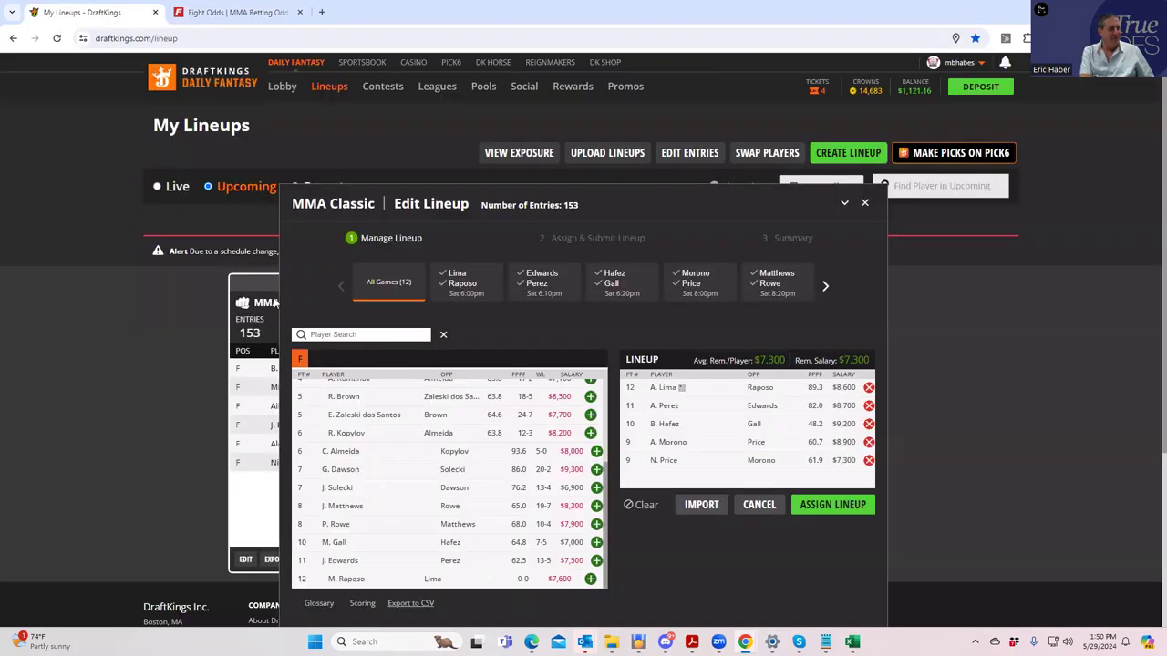
click(596, 508)
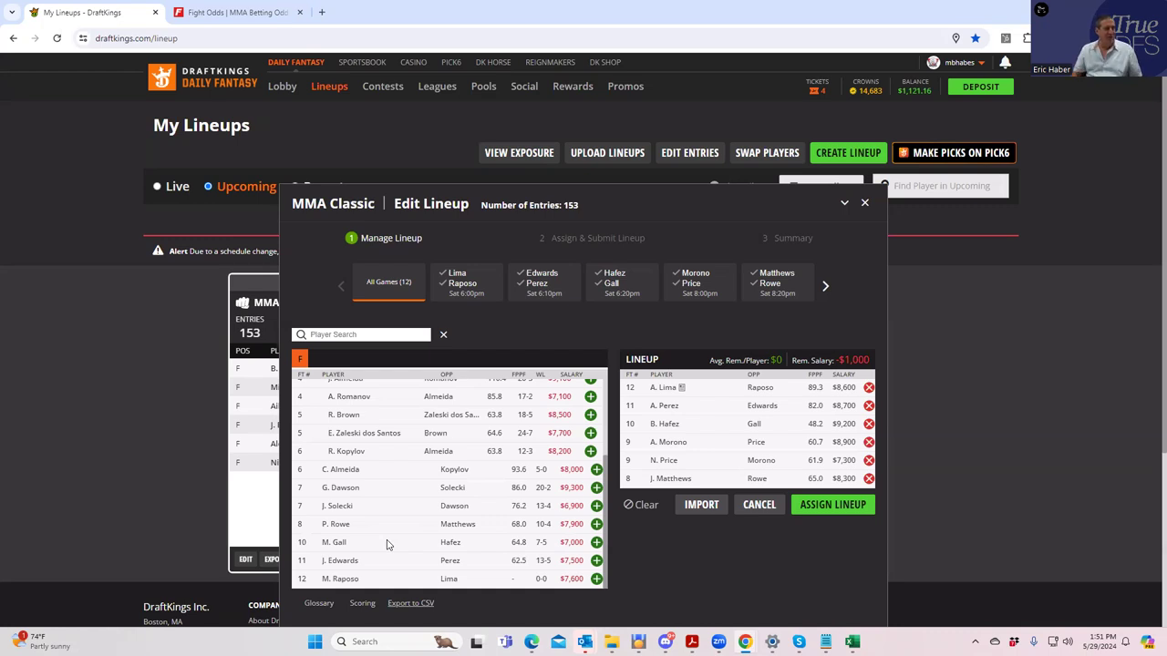
- Check J. Solecki's fight log on DraftKings and return to FightOdds
click(332, 508)
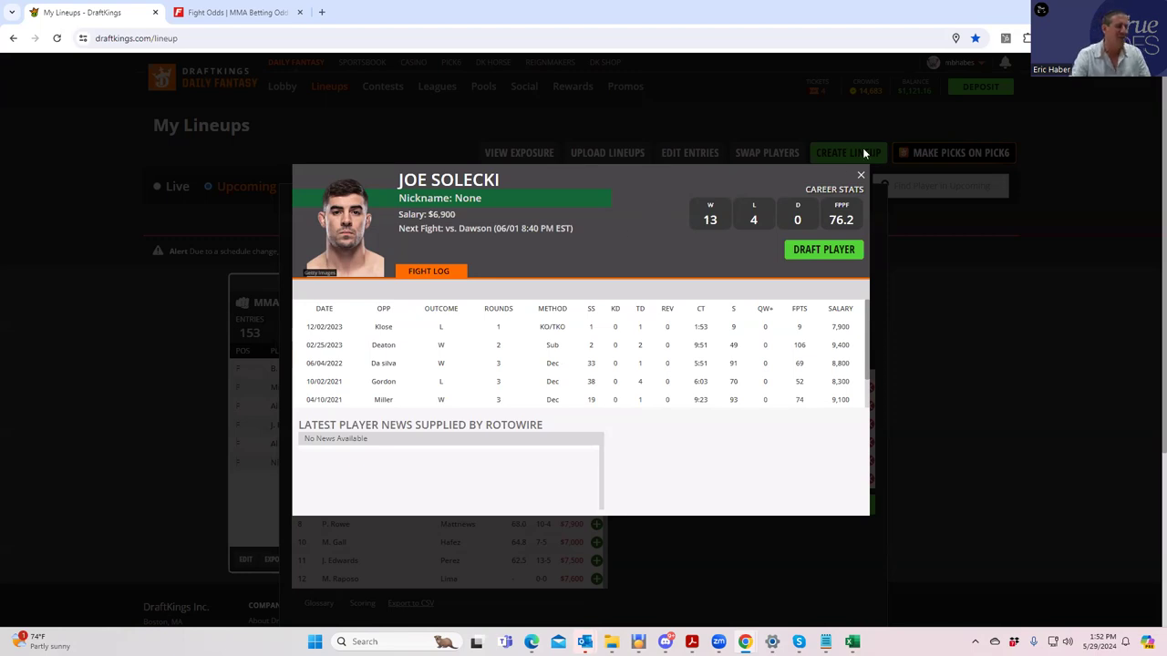
click(858, 174)
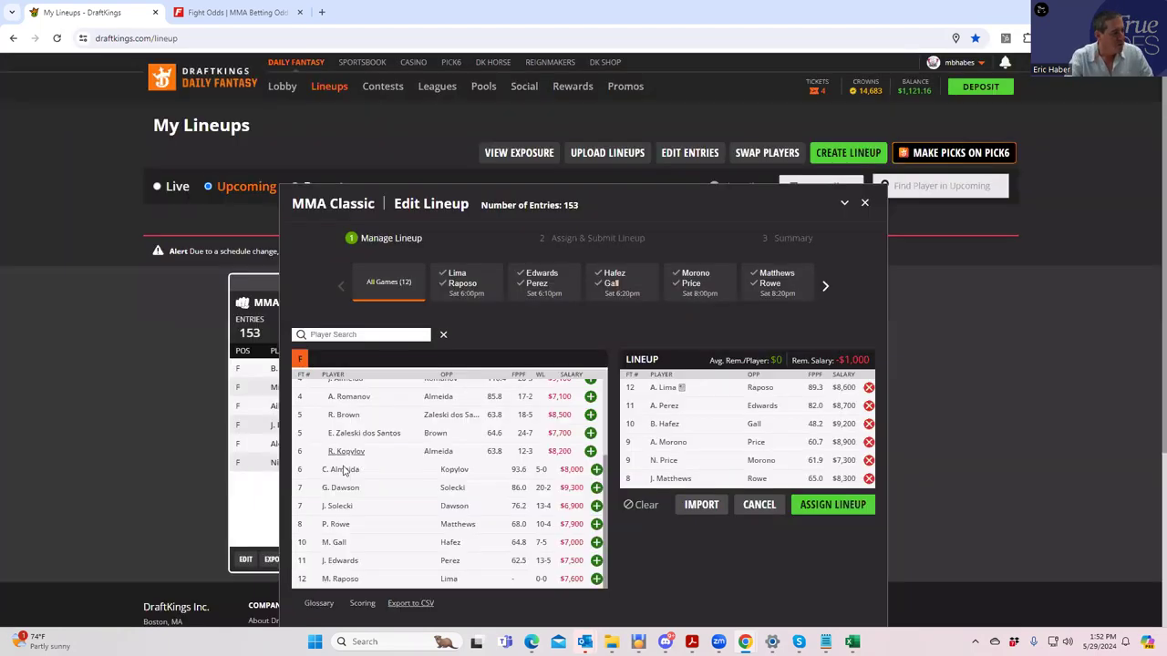
click(224, 13)
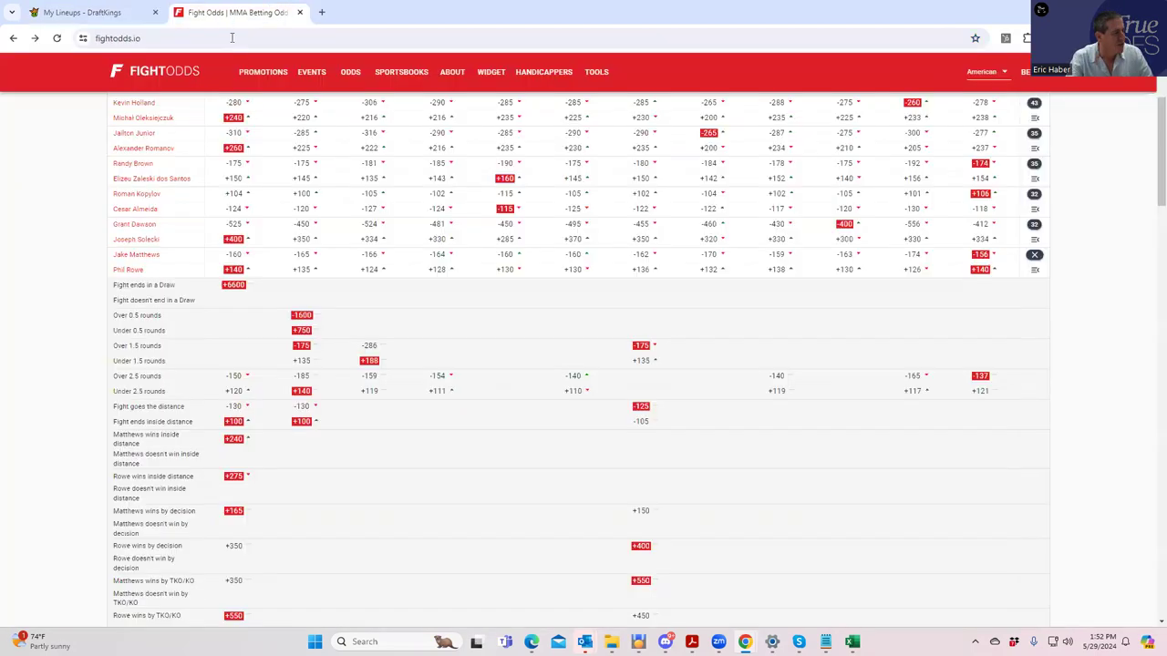
- Replace the Matthews vs. Rowe props with the Grant Dawson vs. Joseph Solecki props and compare them with the DraftKings fighter list
click(1035, 254)
click(1034, 224)
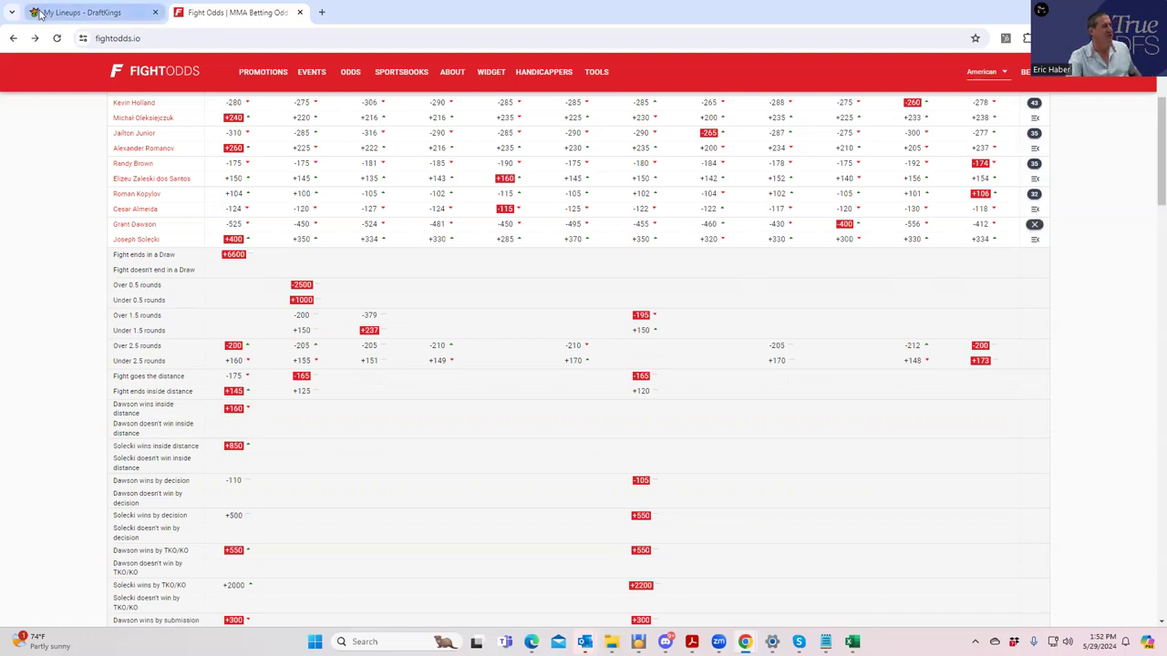
key(ctrl+shift+Tab)
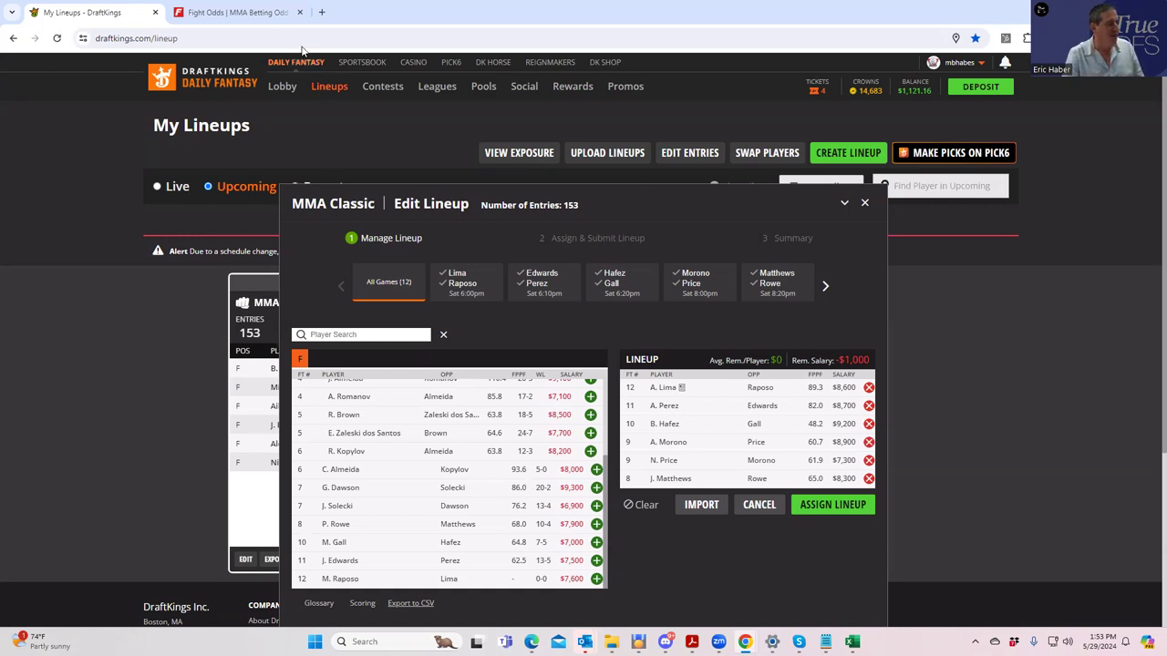
click(241, 15)
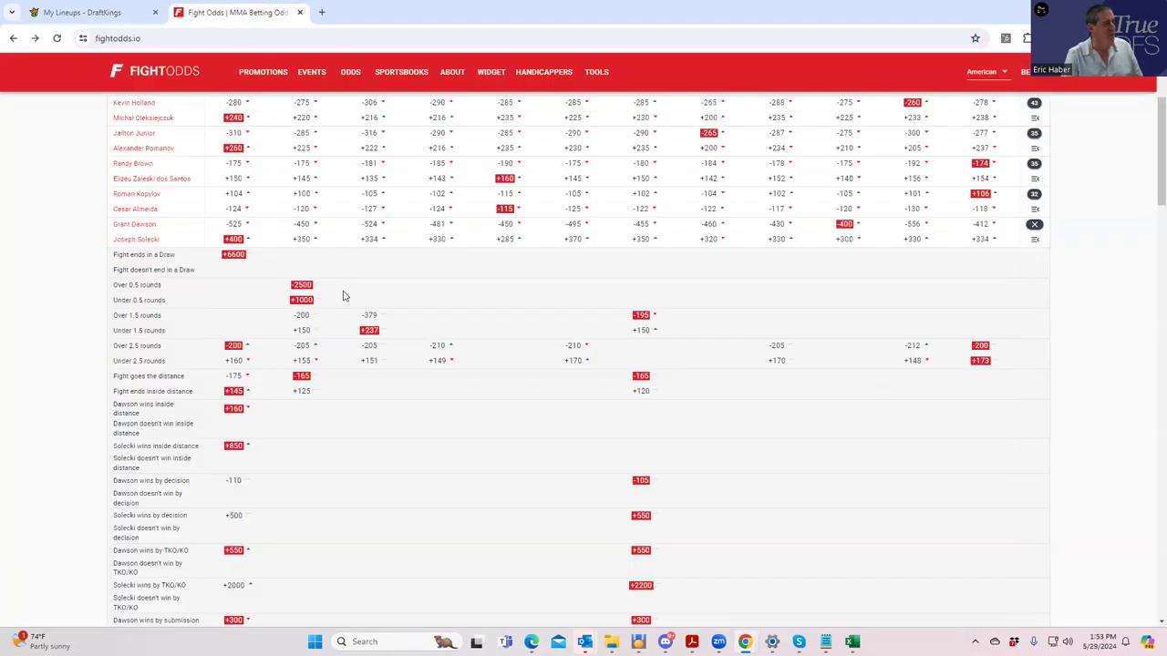
- Collapse the Dawson vs. Solecki props, open the Roman Kopylov vs. Cesar Almeida props, and check both fighters' salaries on DraftKings
click(1035, 227)
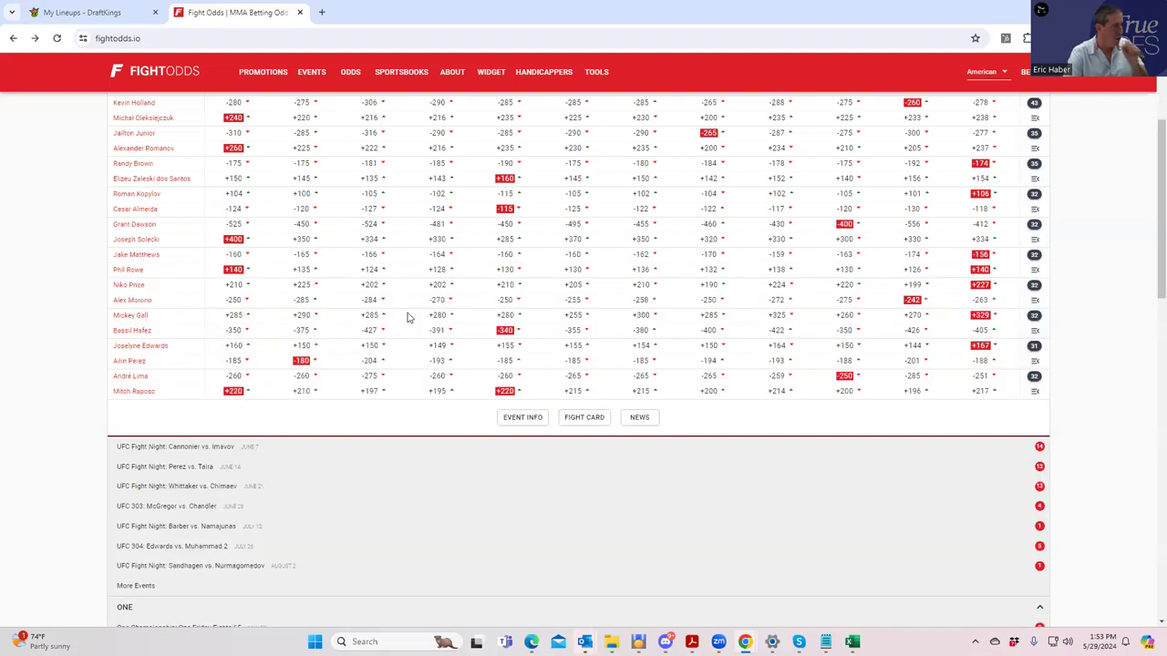
click(1033, 195)
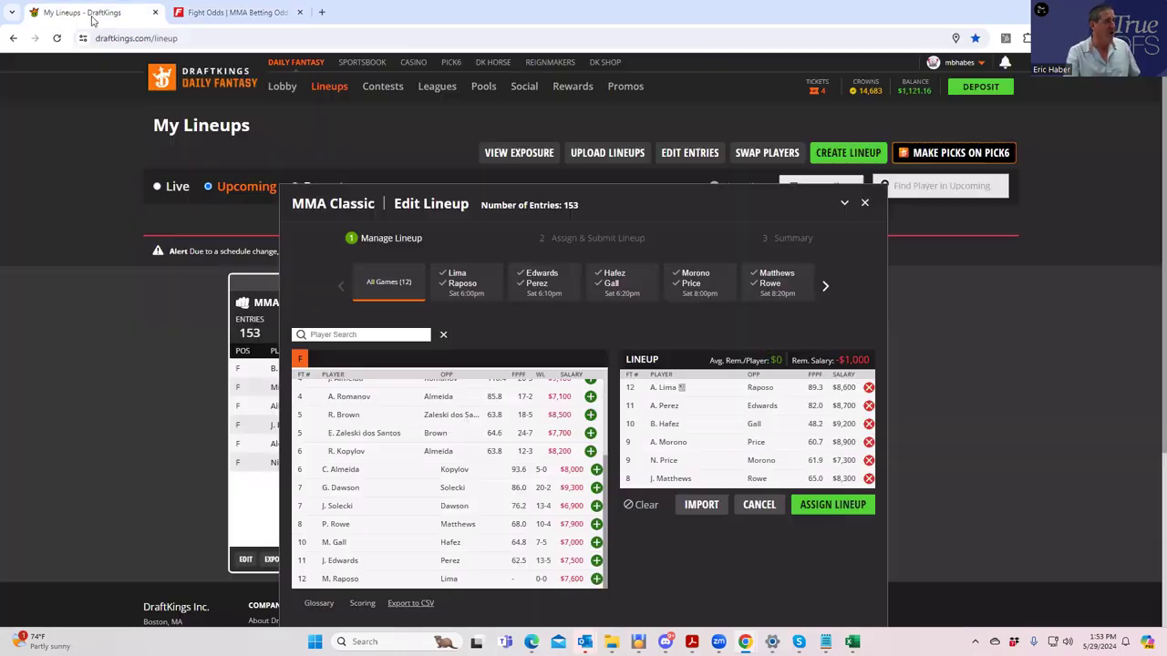
click(99, 17)
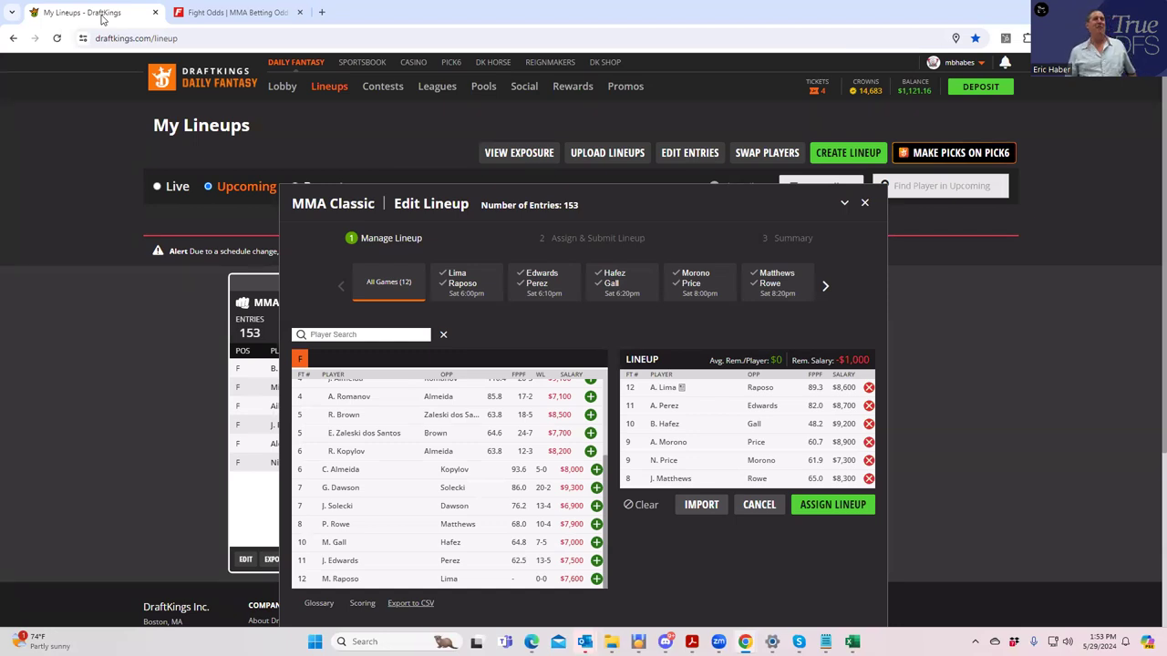
click(187, 18)
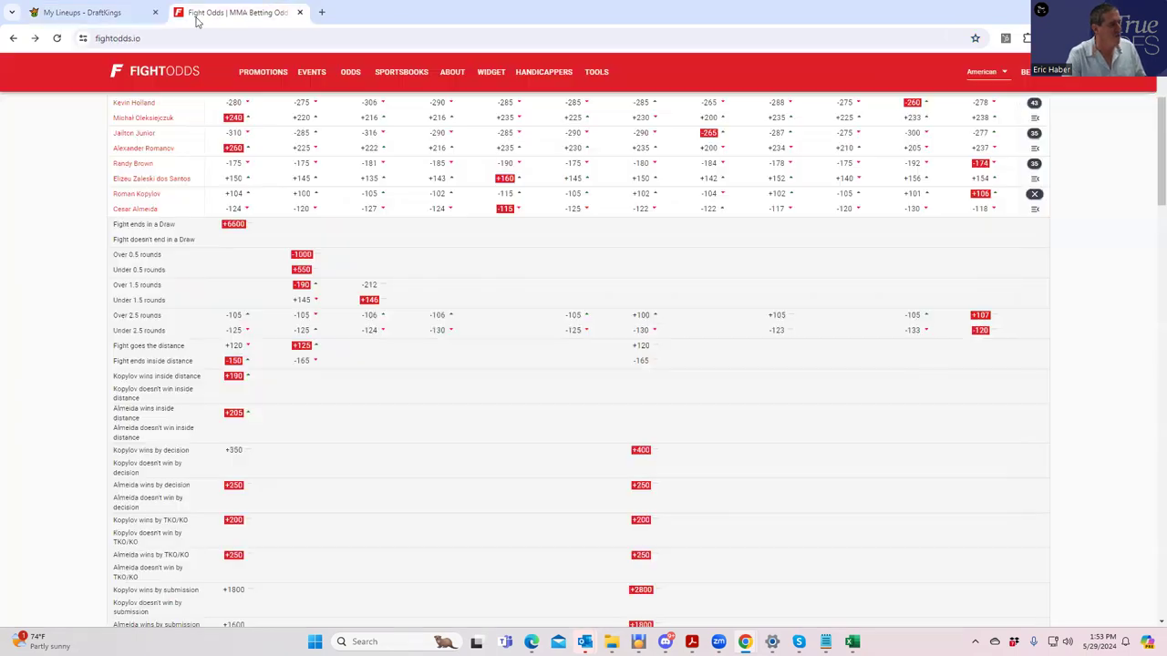
- Collapse and reopen the Kopylov vs. Almeida props and examine the inside-distance, decision, TKO/KO and submission odds
click(1033, 193)
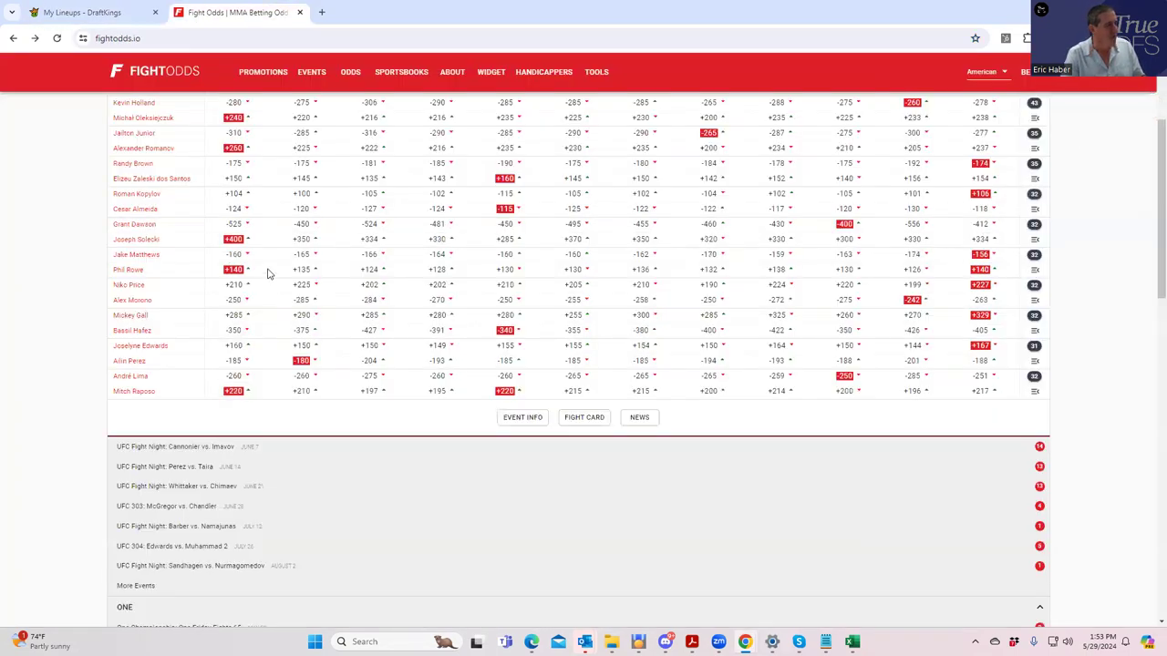
click(1034, 194)
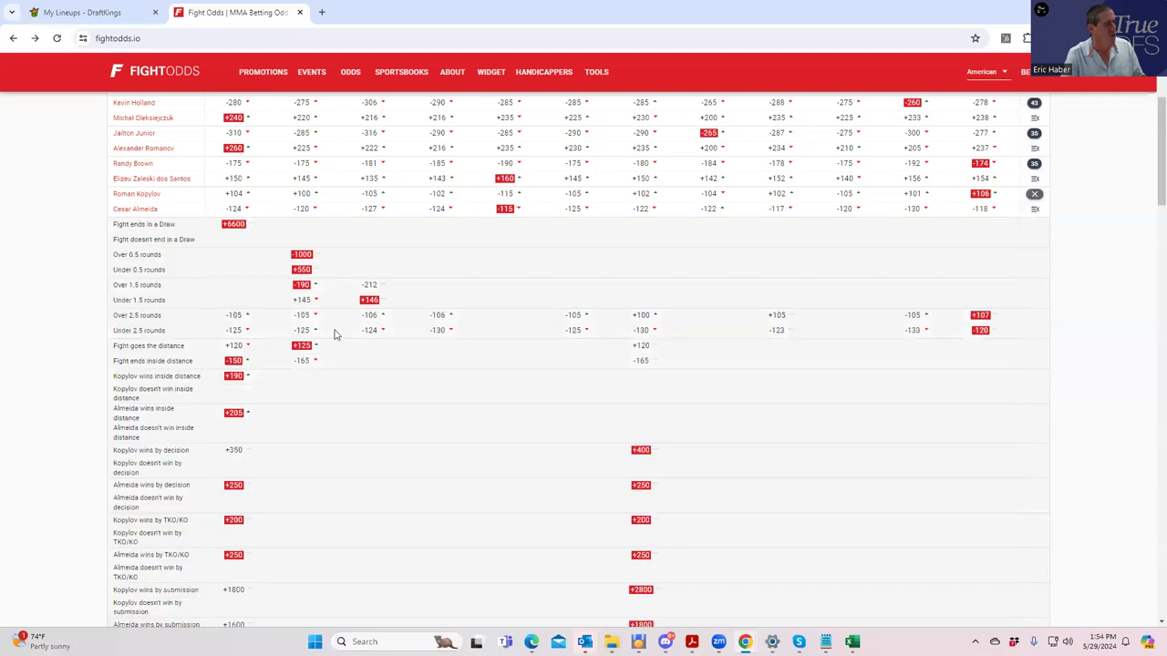
scroll(283, 367, down, 1)
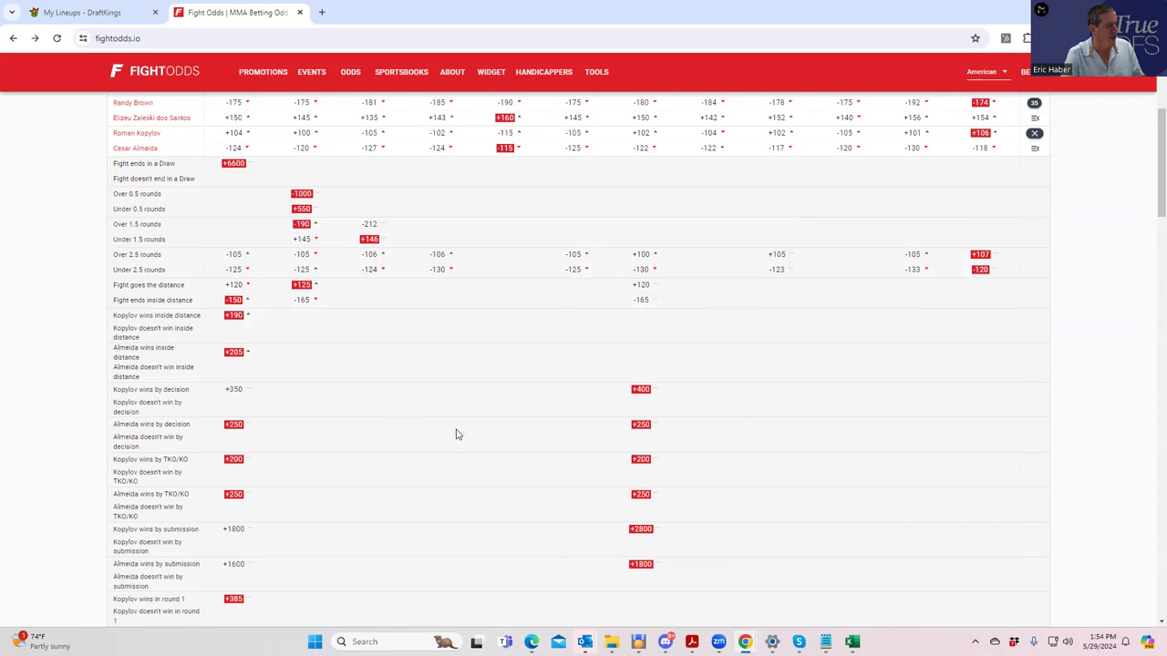
- Examine the Kopylov vs. Almeida method and round-by-round win props, and collapse that fight's props
scroll(487, 479, down, 1)
scroll(487, 479, down, 3)
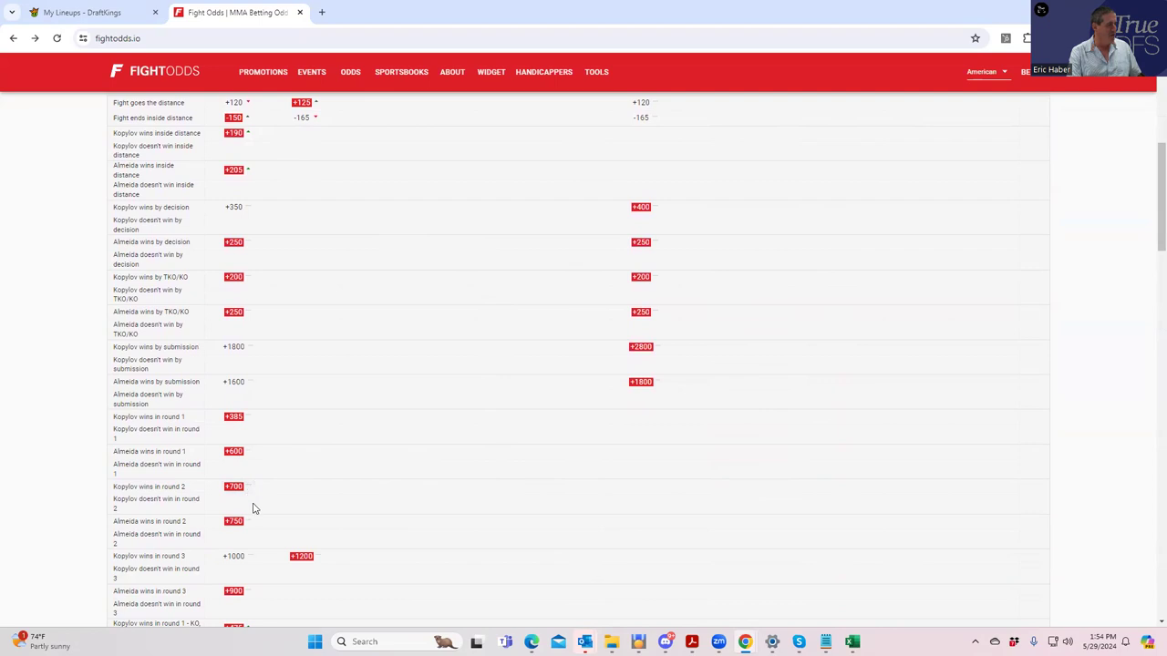
scroll(274, 507, down, 2)
scroll(333, 484, up, 5)
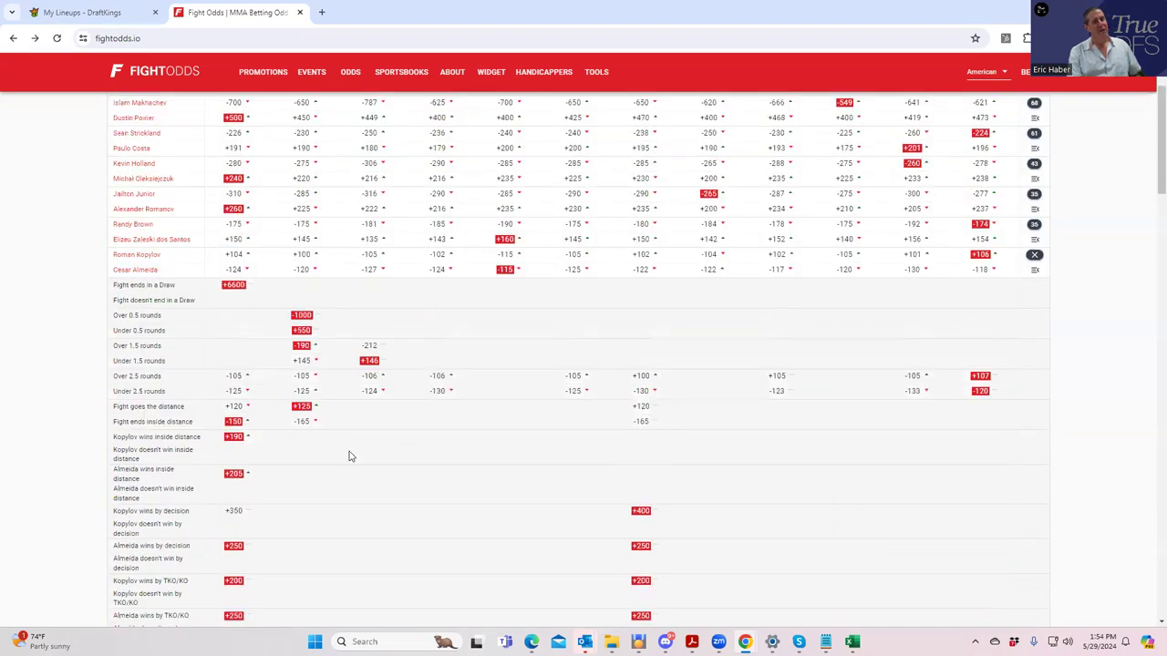
scroll(401, 394, up, 1)
click(1035, 316)
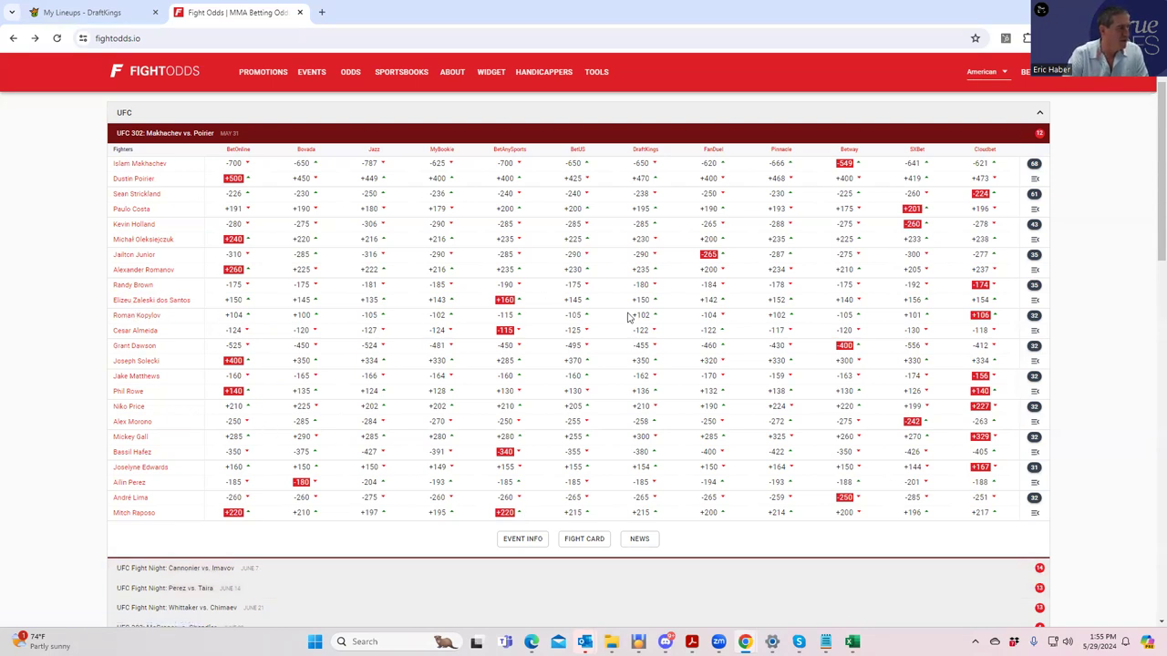
- Open the Randy Brown vs. Elizeu Zaleski dos Santos props, check both salaries on DraftKings, and examine the inside-distance and decision odds
click(1035, 288)
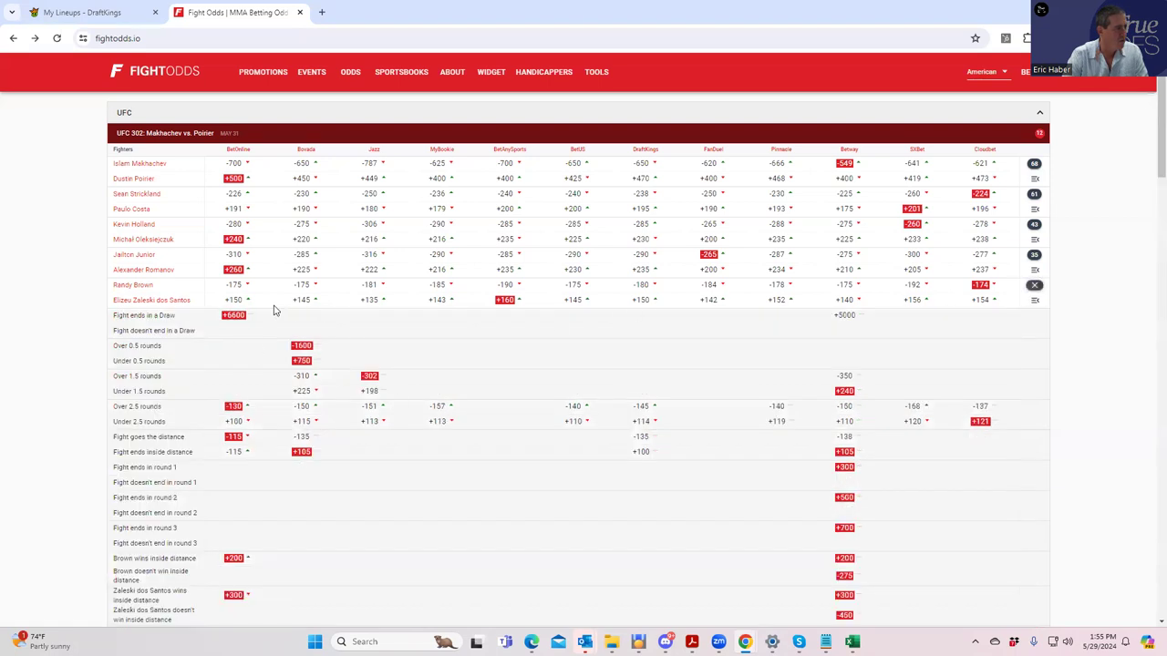
click(71, 17)
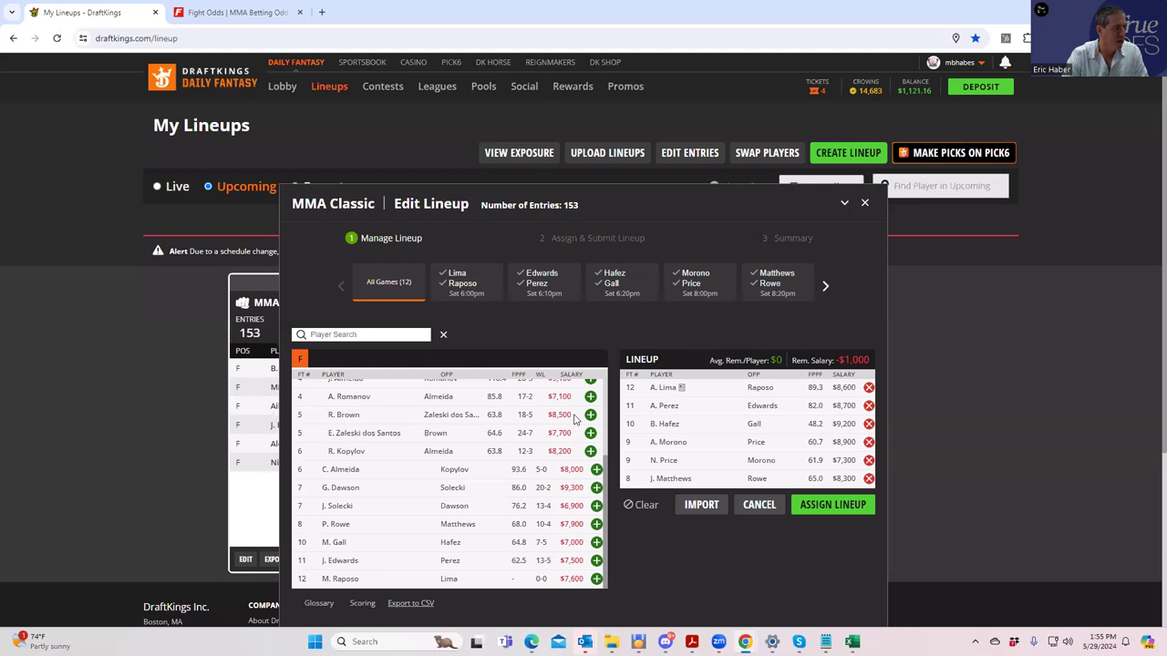
click(240, 14)
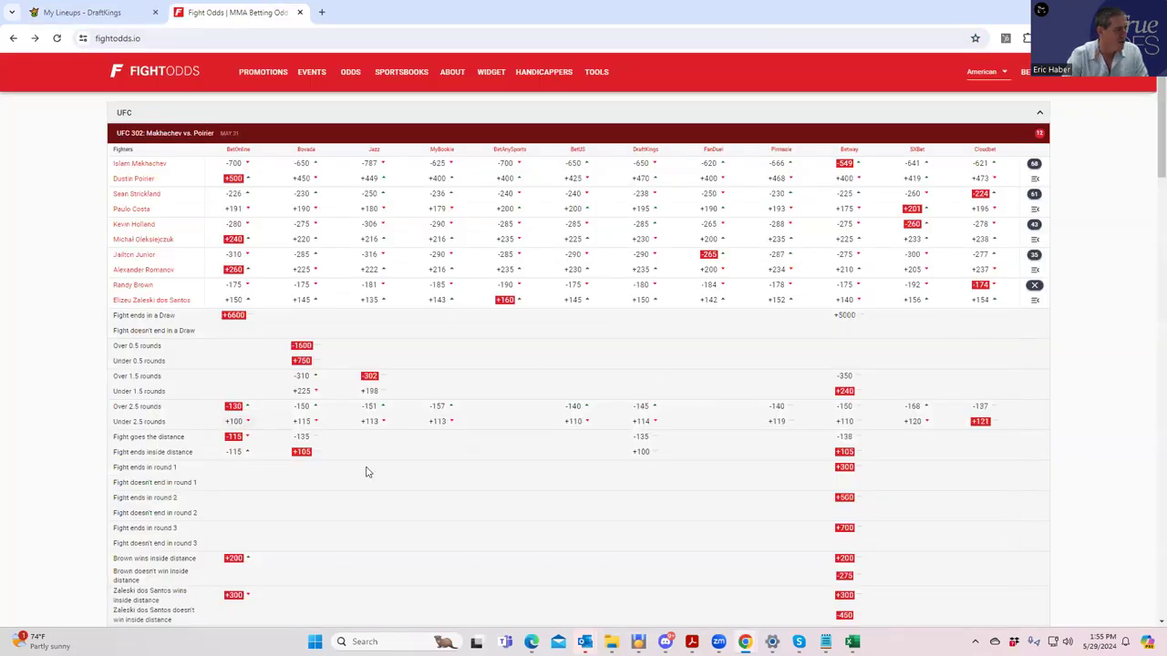
scroll(365, 473, down, 1)
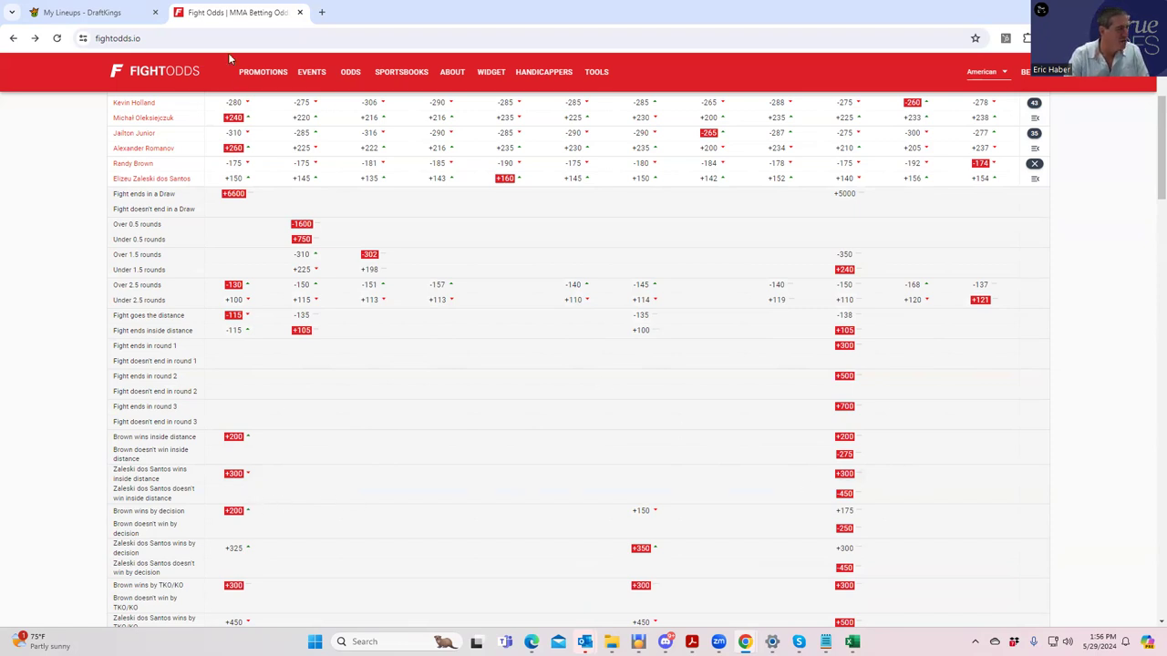
- Switch to DraftKings and review the Brown vs. Zaleski dos Santos entries and the fighters in the higher-card bouts
click(114, 20)
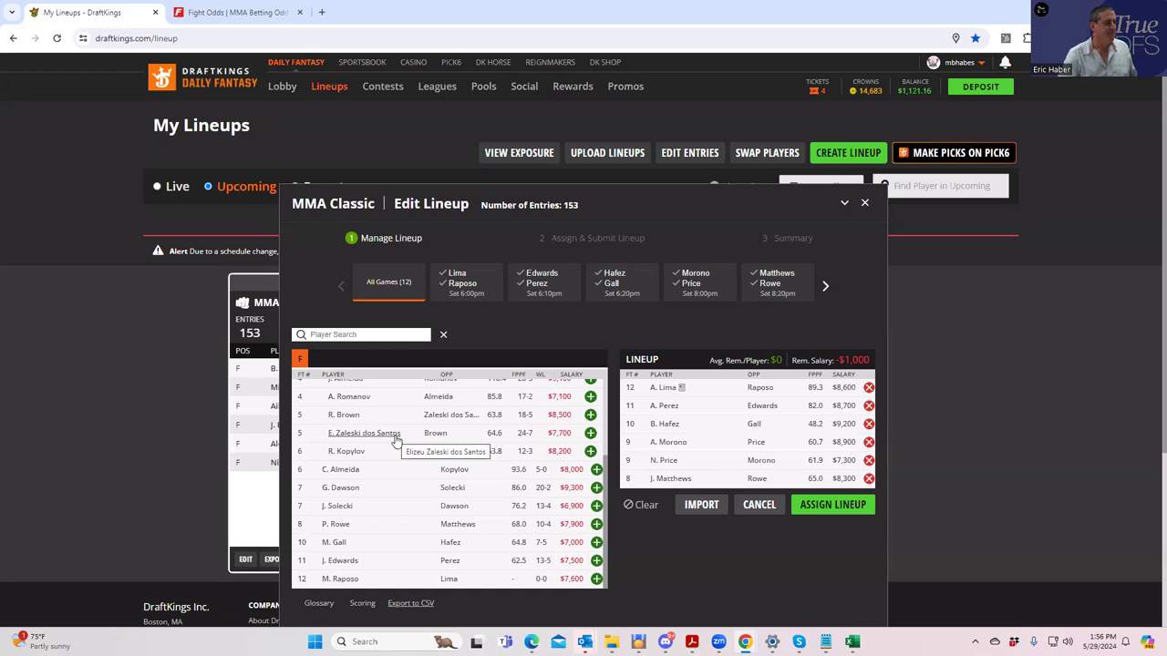
scroll(609, 447, up, 2)
scroll(608, 444, up, 2)
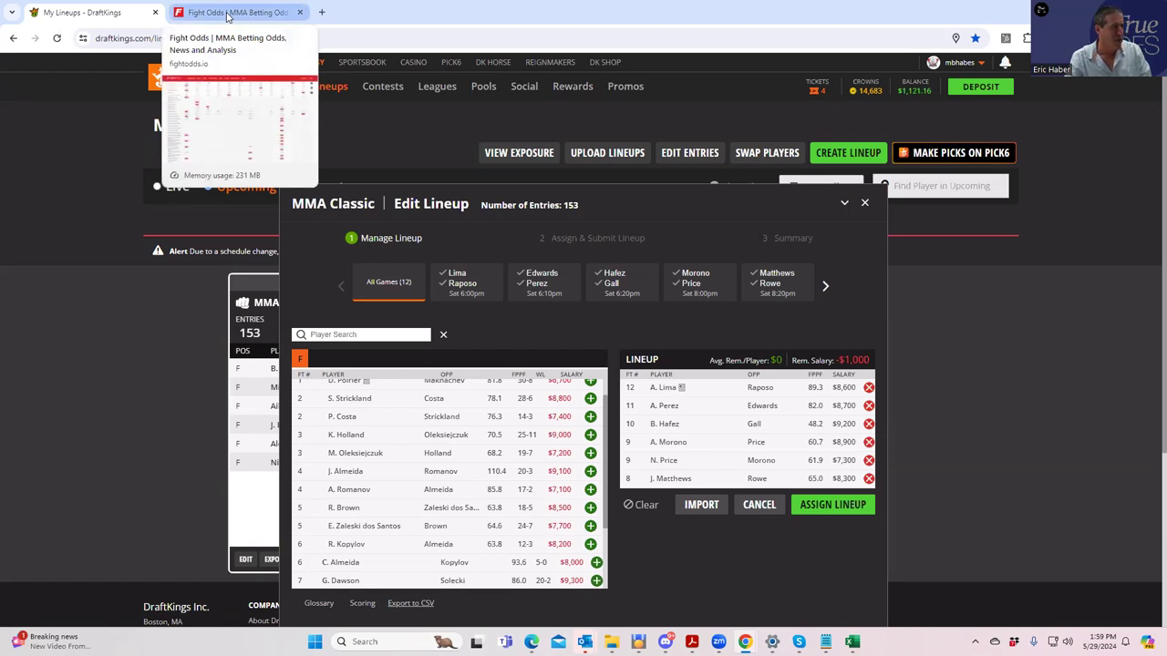
- Replace the Brown vs. Zaleski dos Santos props on FightOdds with the Kevin Holland vs. Michal Oleksiejczuk props and examine the inside-distance odds
click(227, 18)
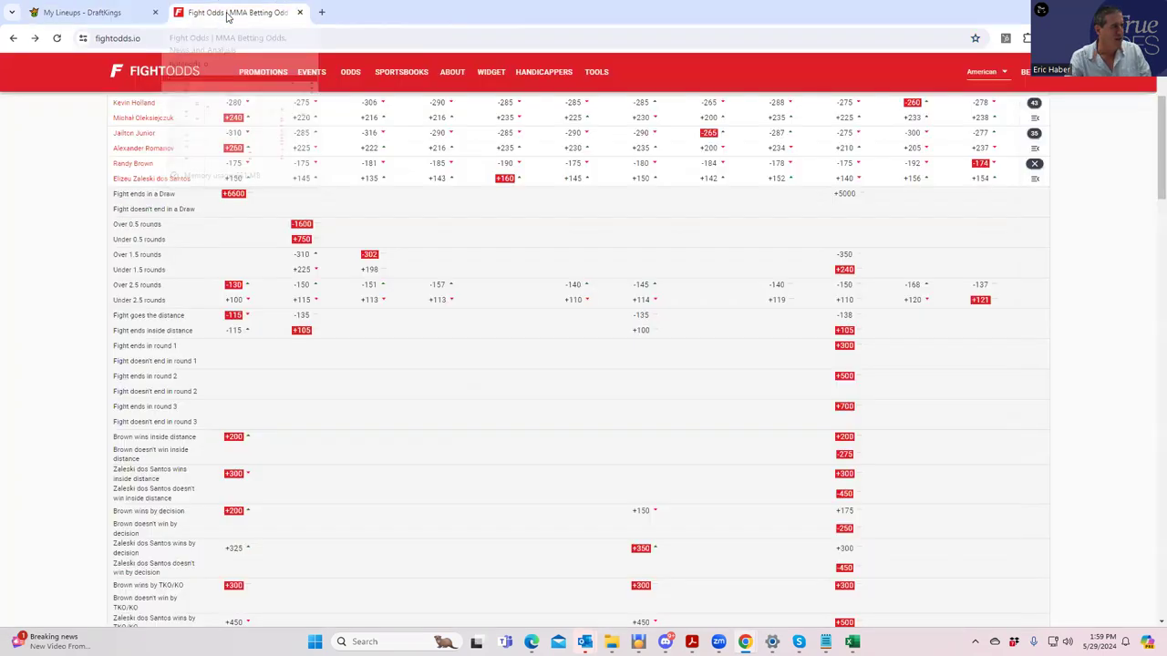
click(1035, 164)
scroll(577, 216, up, 1)
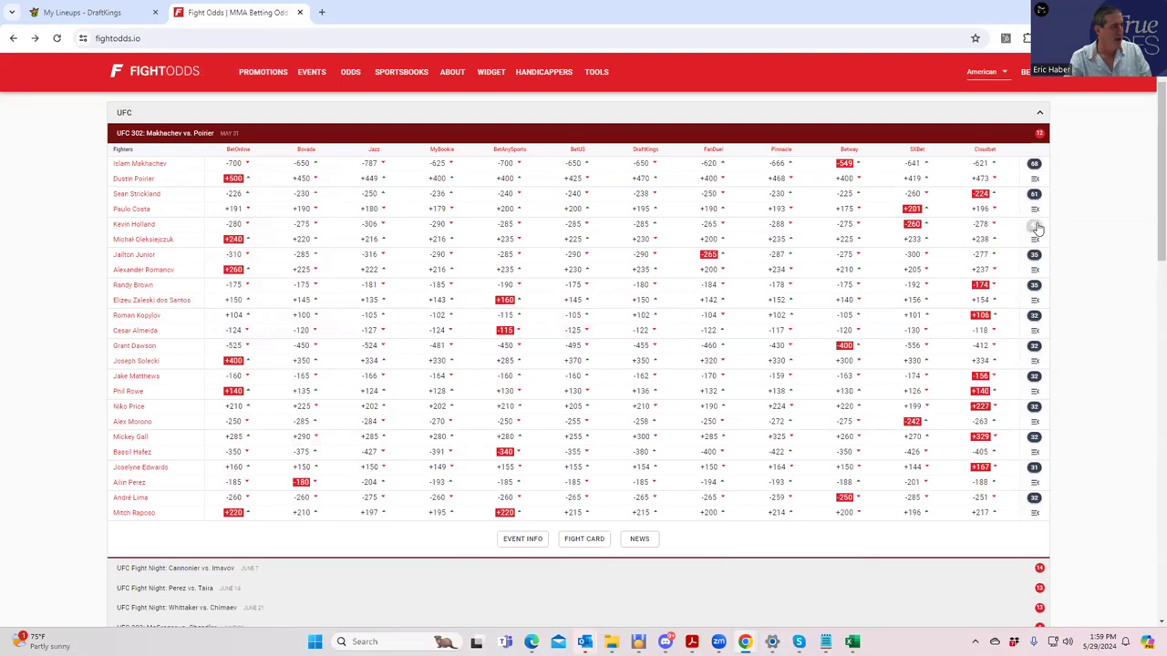
click(1035, 224)
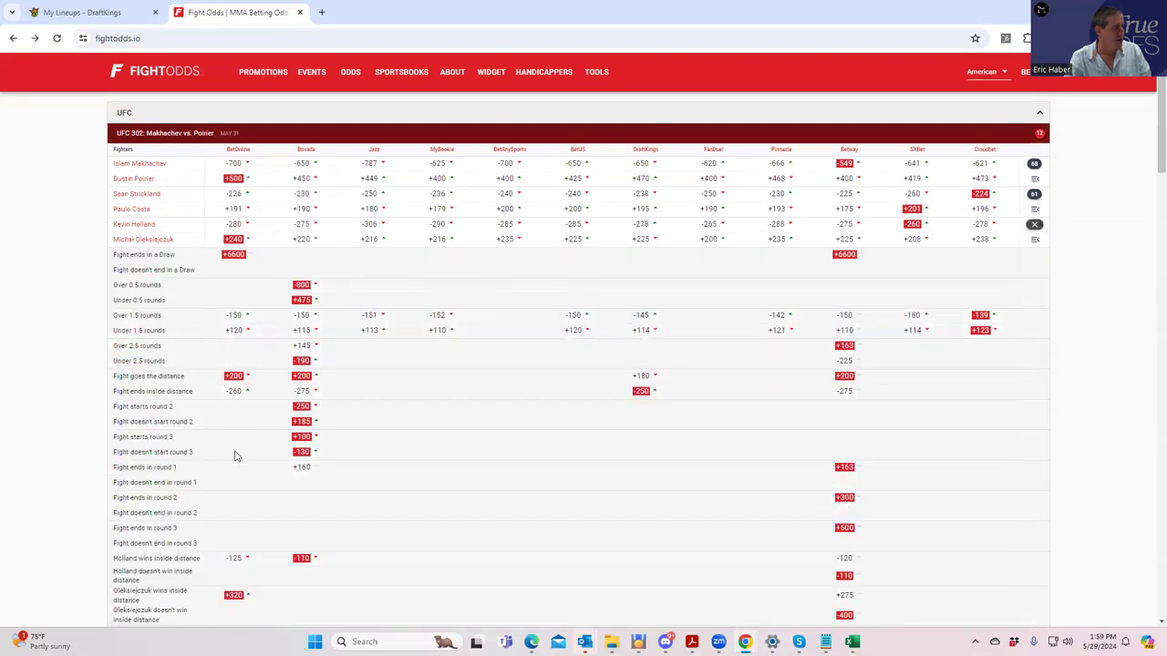
scroll(235, 455, down, 1)
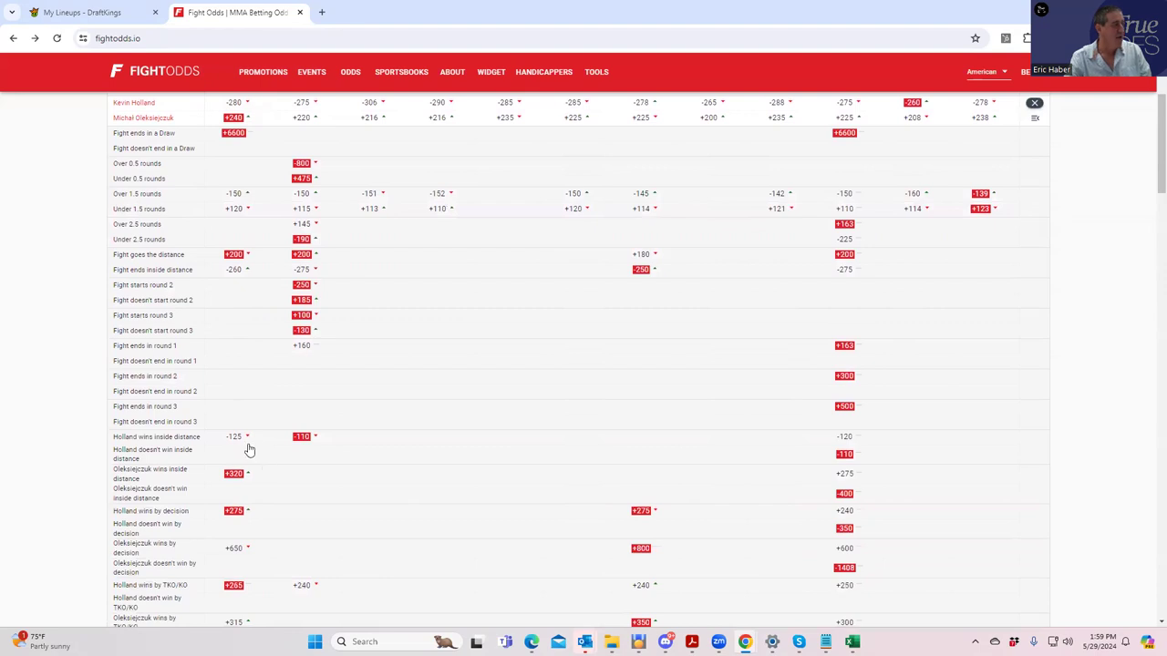
scroll(249, 449, up, 1)
- Check the Holland and Oleksiejczuk salaries on DraftKings and compare them with the fight's props on FightOdds
click(66, 12)
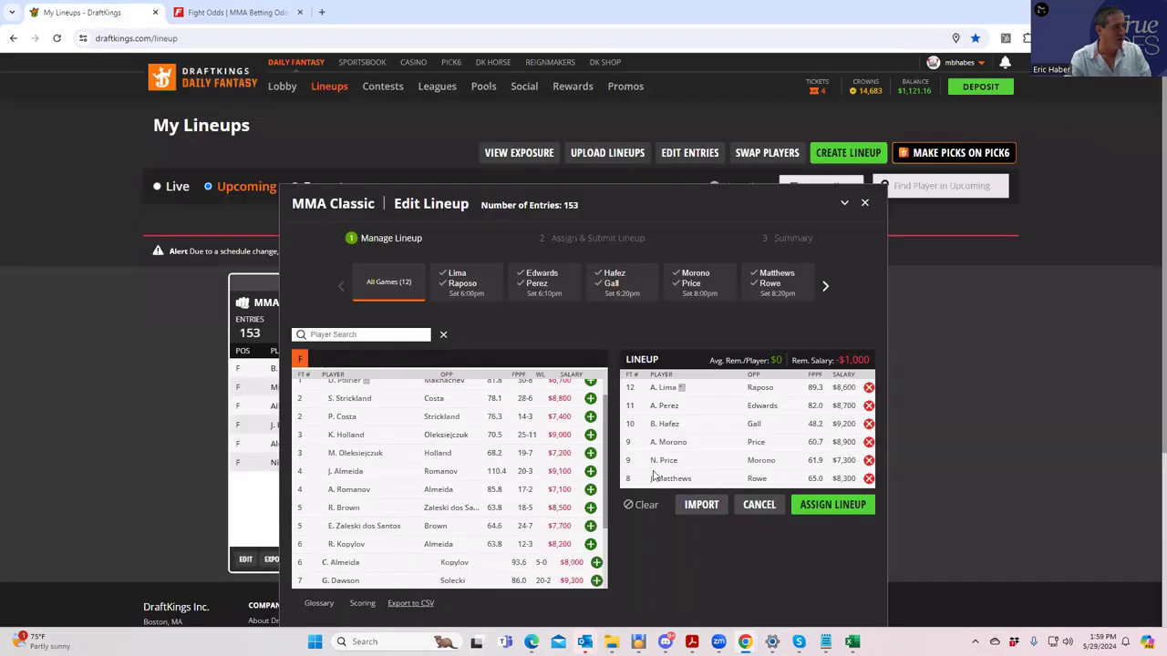
scroll(460, 484, up, 1)
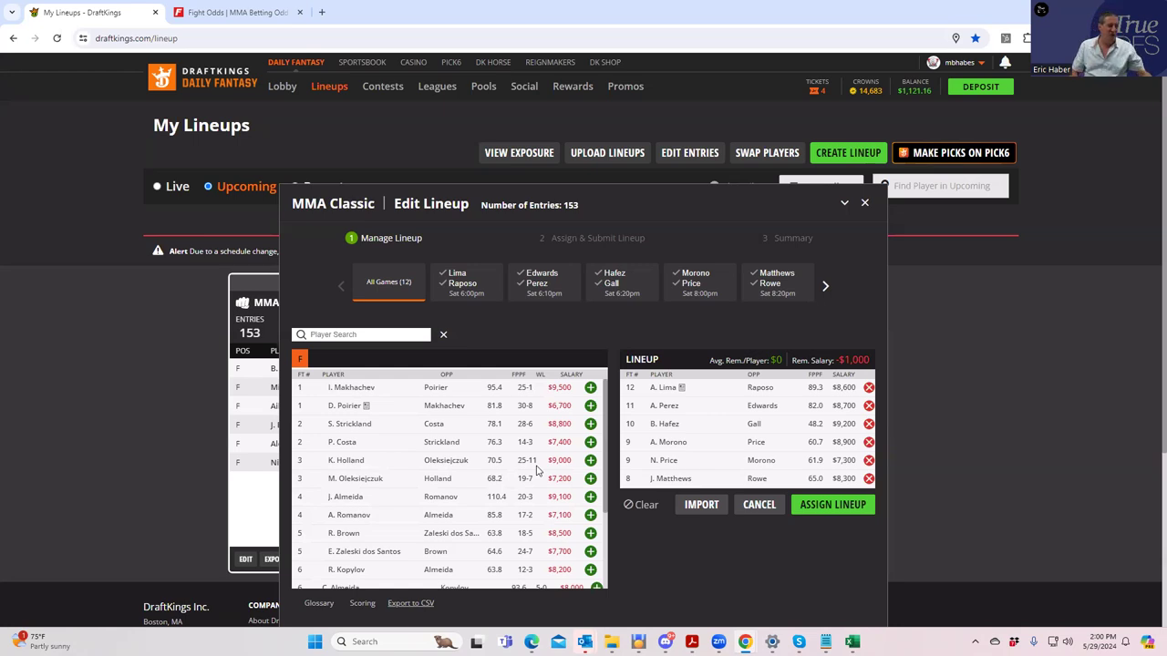
click(244, 15)
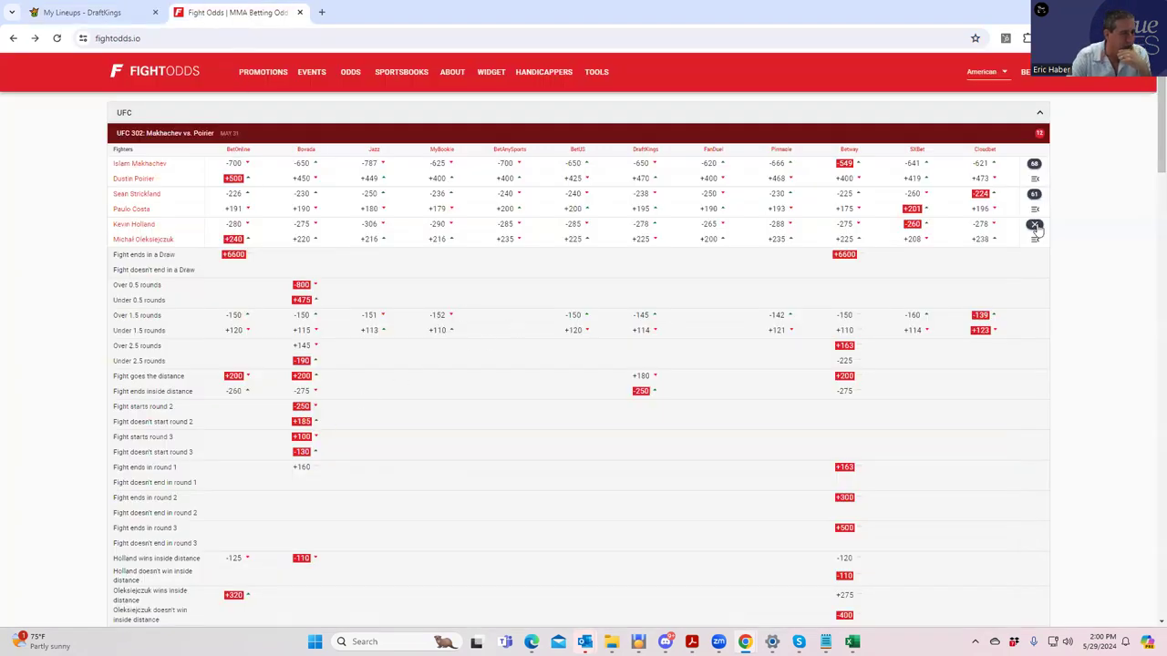
scroll(323, 363, down, 1)
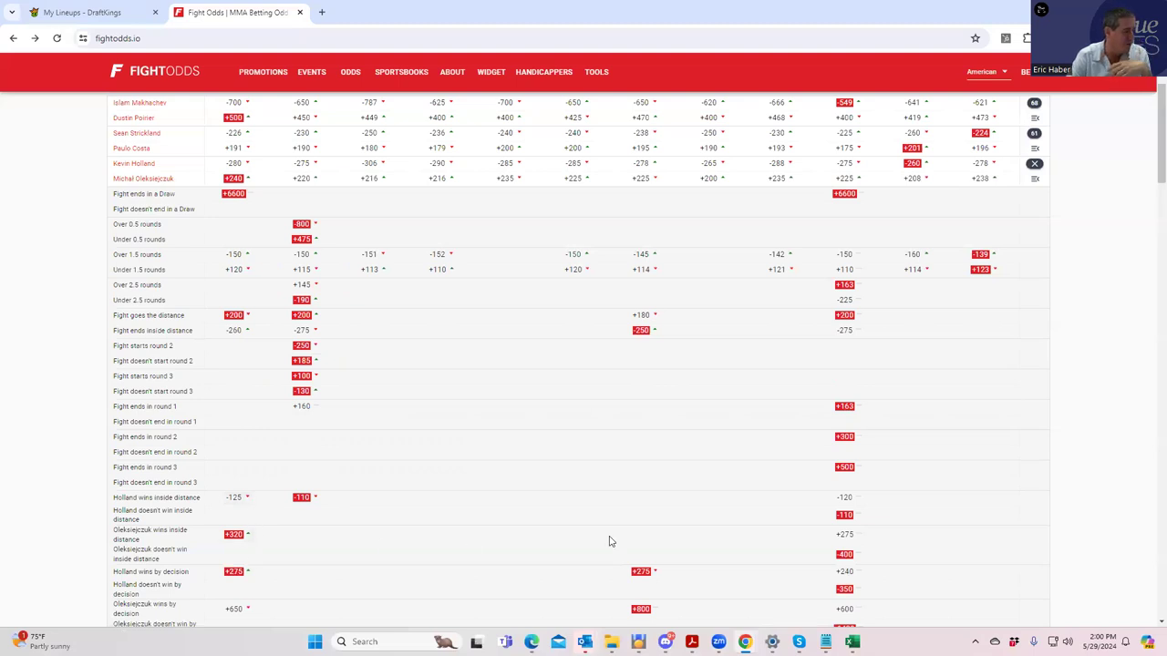
- Replace J. Matthews with M. Oleksiejczuk in the DraftKings MMA Classic lineup
click(106, 18)
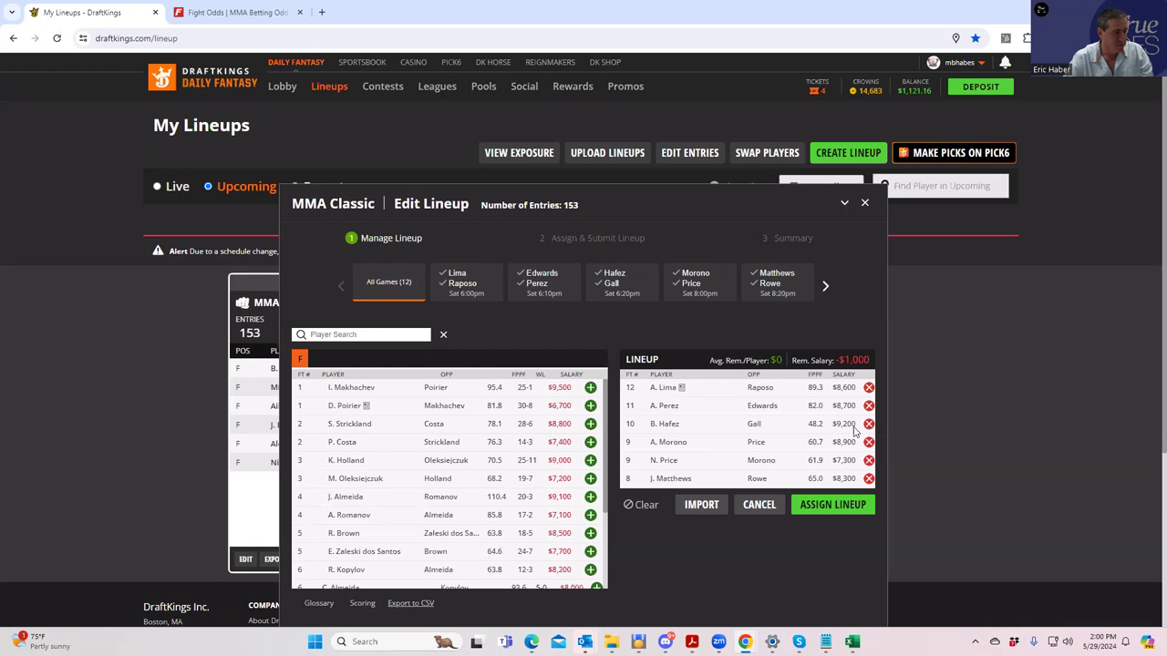
click(868, 479)
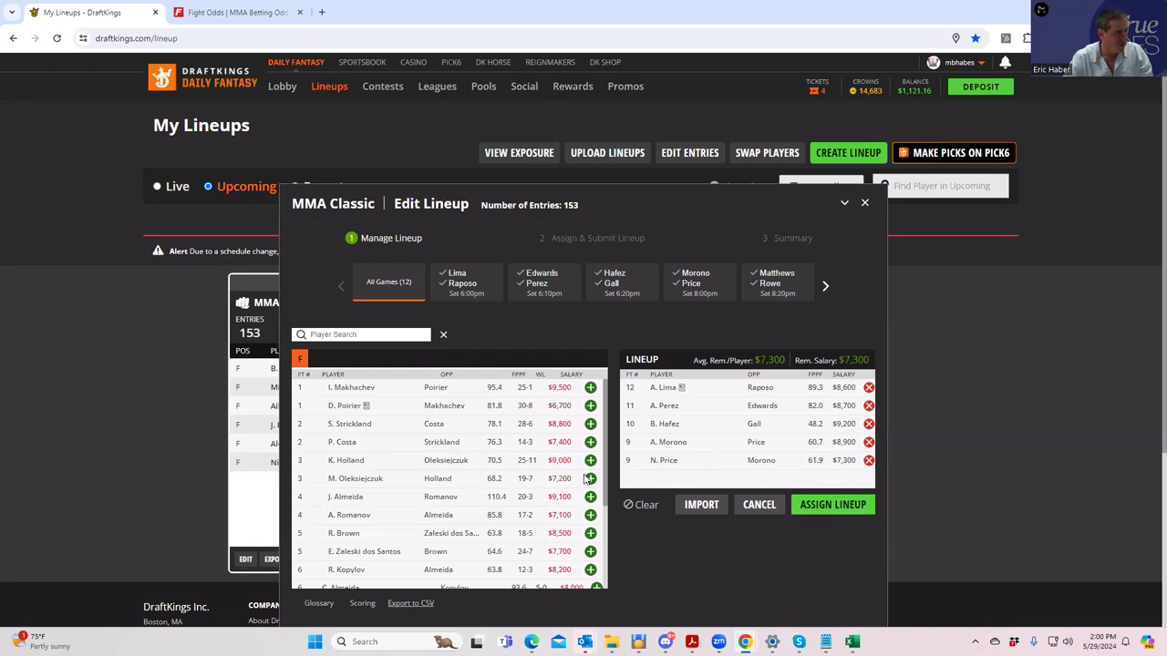
click(590, 479)
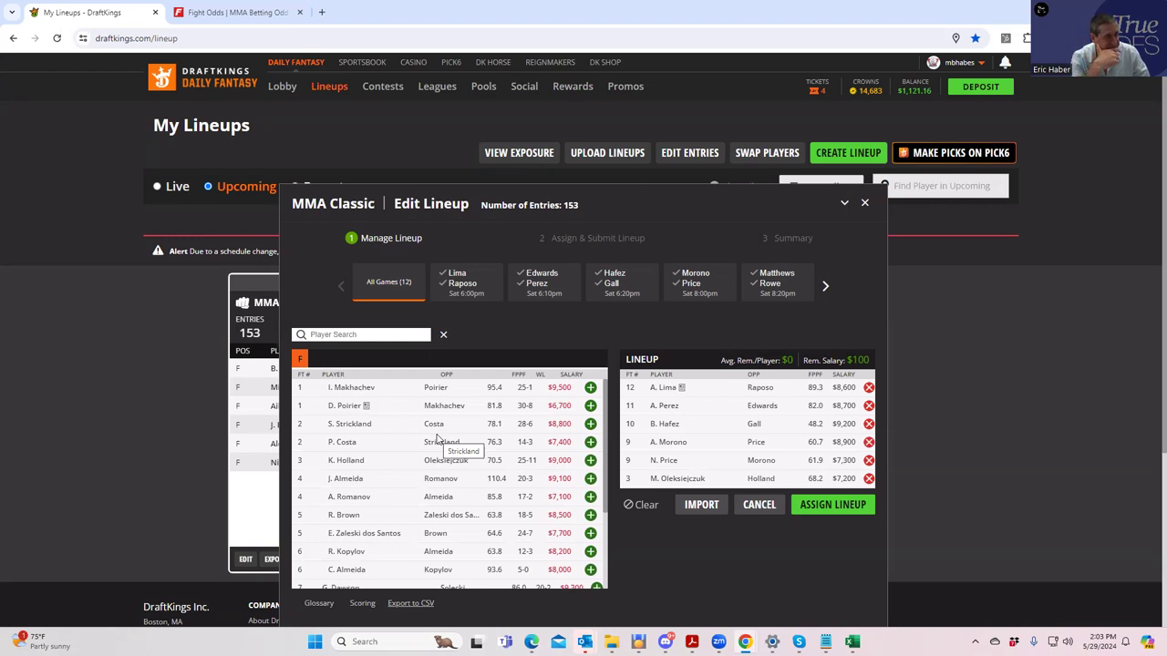
- Check Paulo Costa's fight log, discard the unsaved lineup changes, and reopen the saved MMA Classic lineup for editing
click(344, 443)
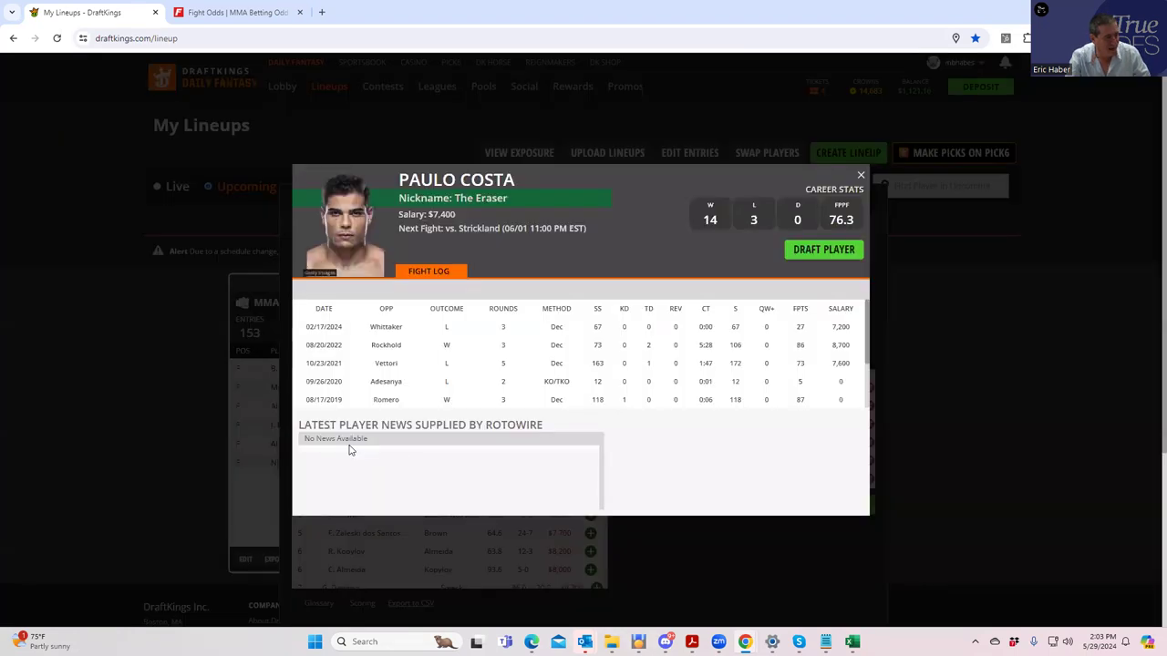
click(860, 174)
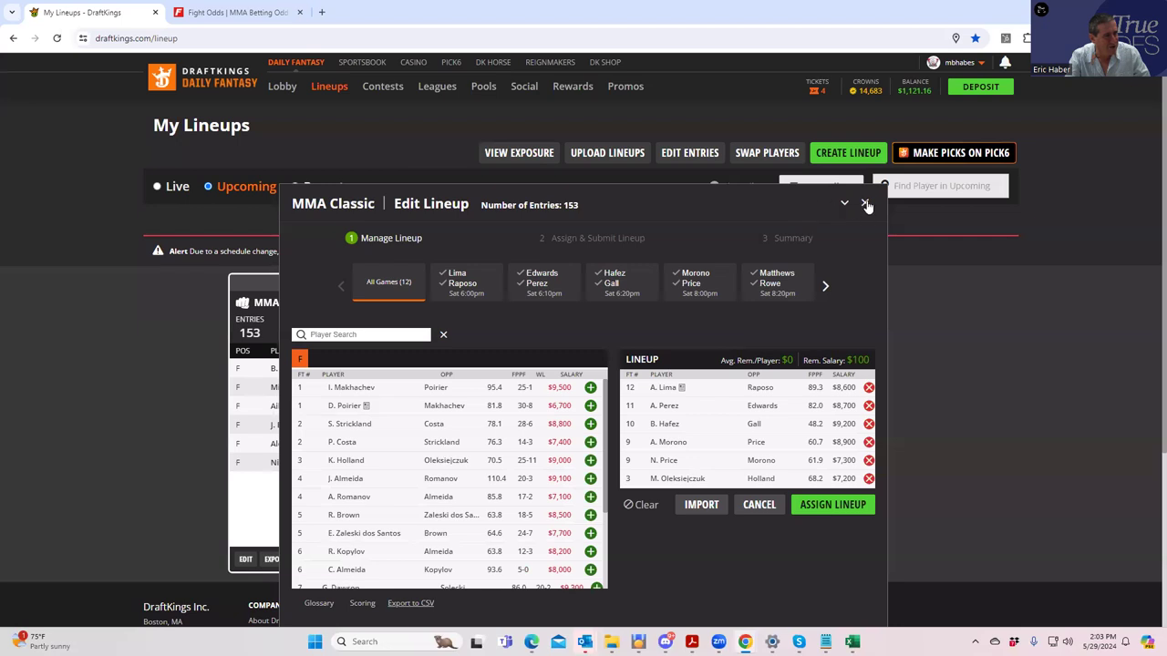
click(867, 206)
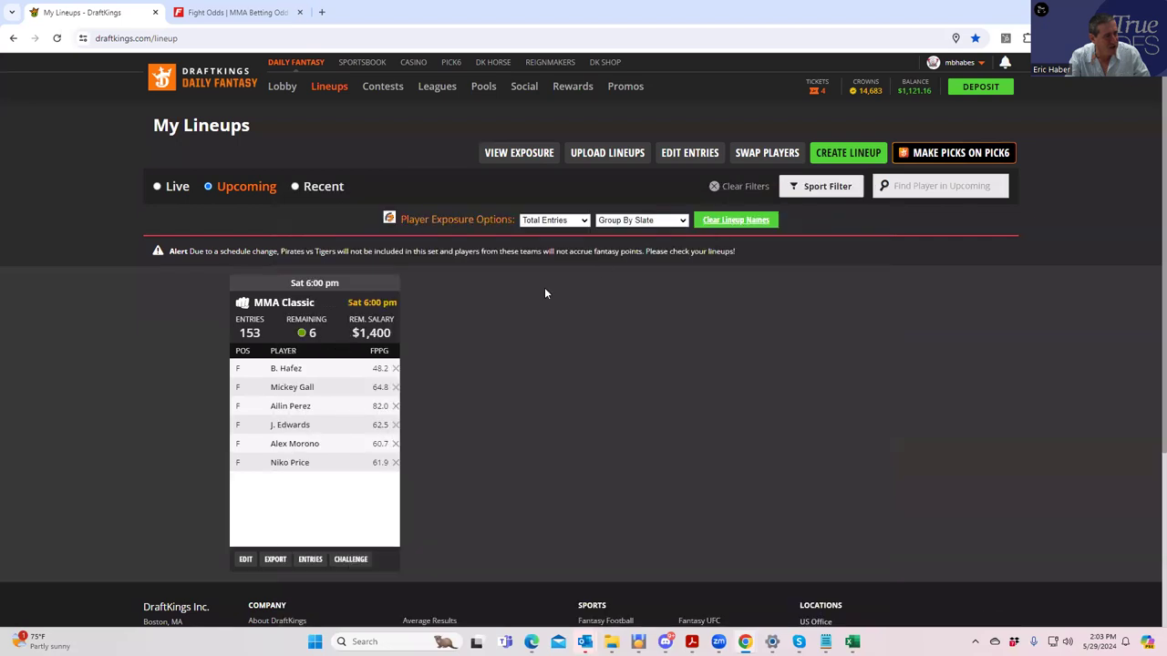
click(246, 560)
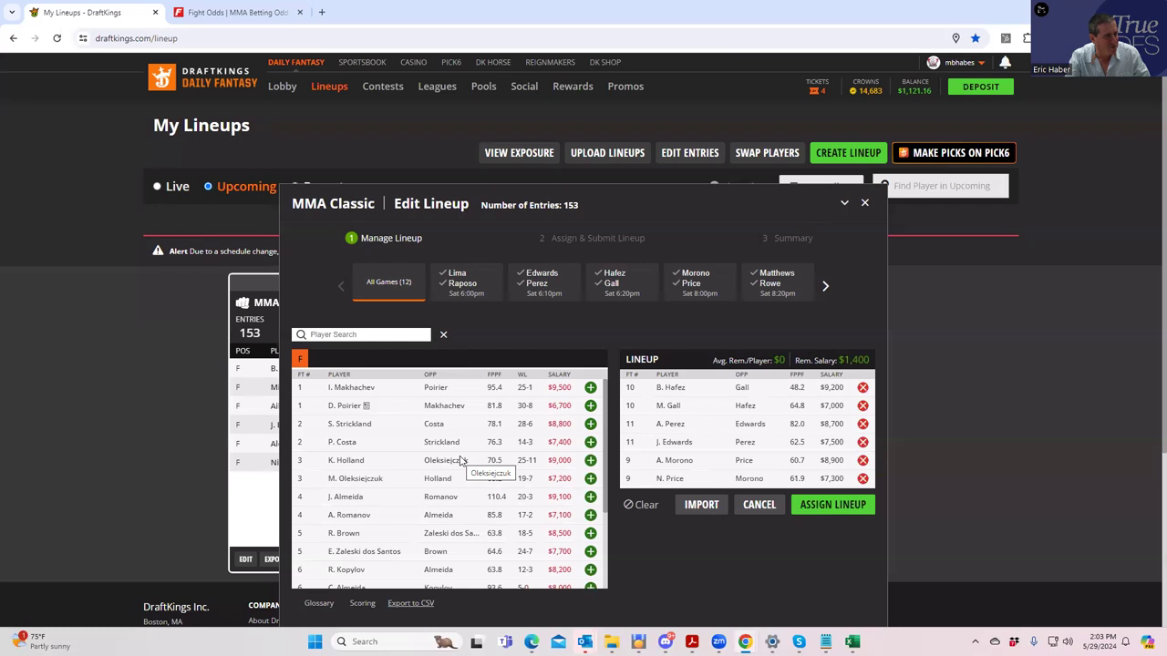
- Replace the Holland vs. Oleksiejczuk props on FightOdds with the Sean Strickland vs. Paulo Costa props and examine the distance and decision odds
click(239, 12)
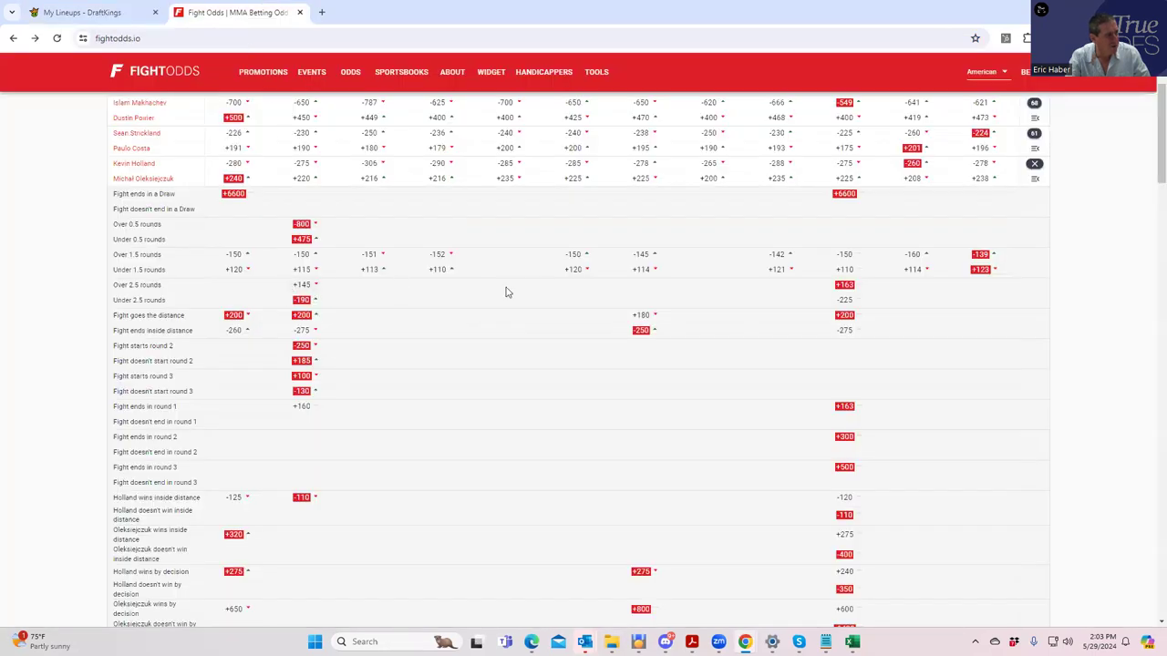
scroll(532, 287, up, 2)
click(1036, 286)
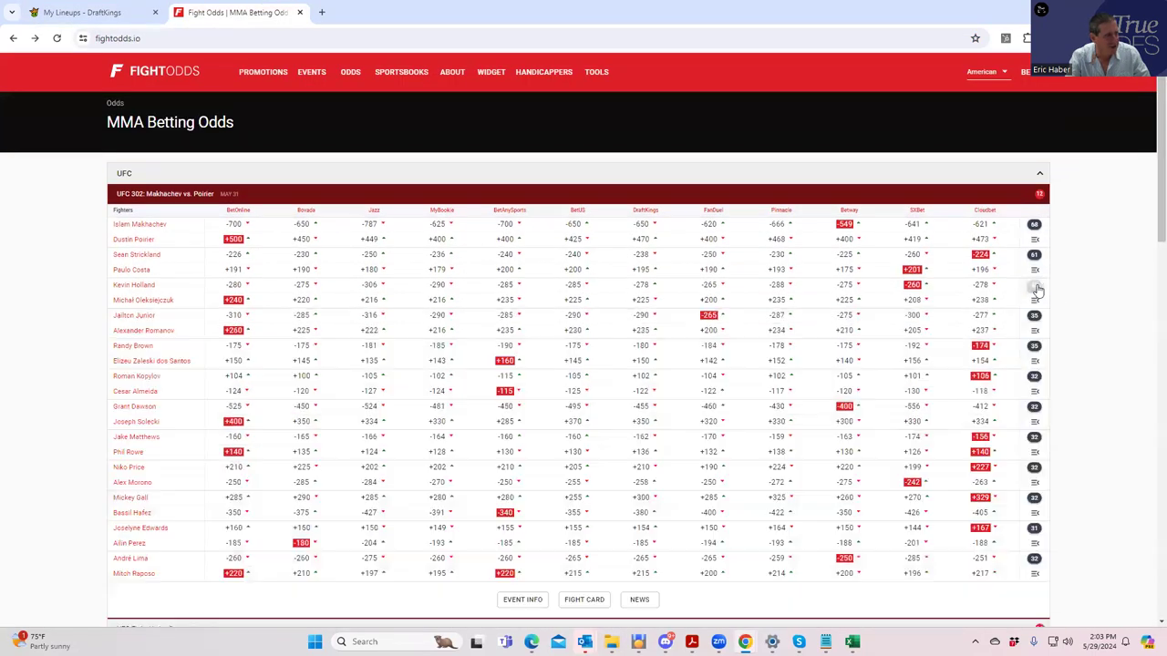
click(1034, 254)
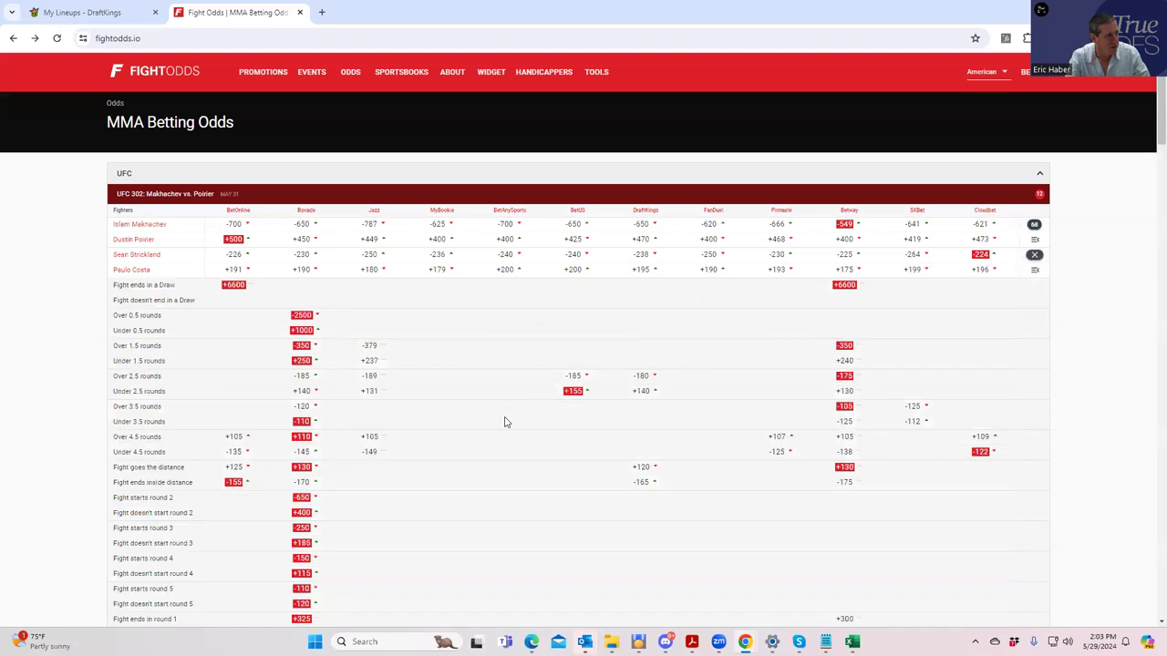
scroll(484, 432, down, 4)
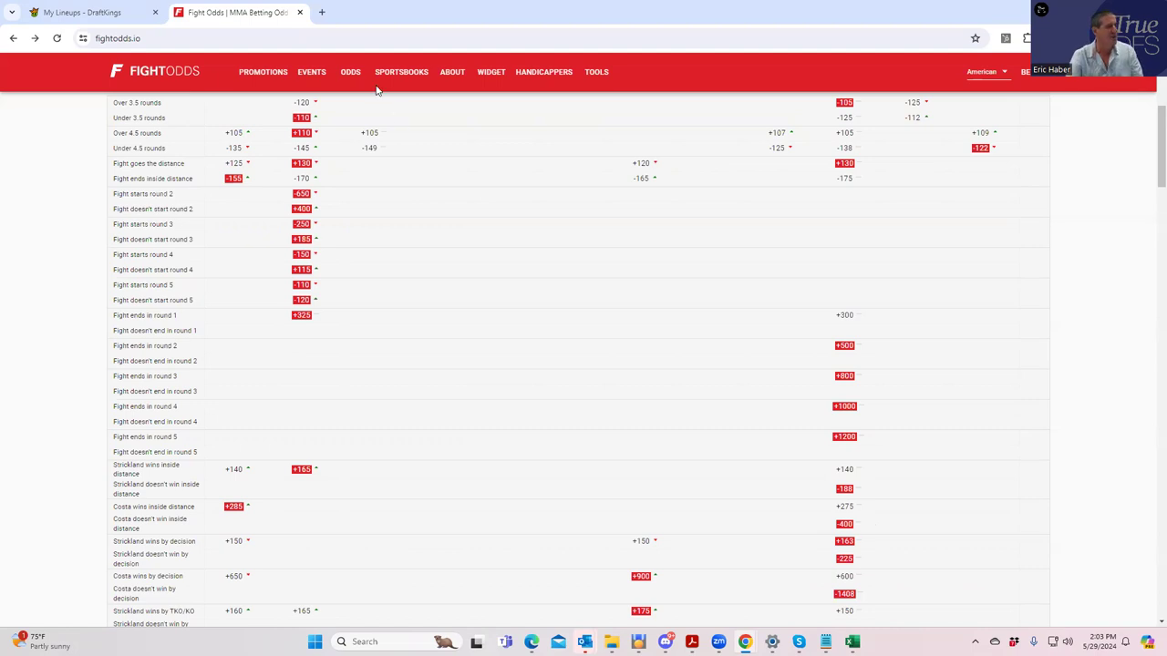
- Replace M. Gall with P. Costa in the DraftKings MMA Classic lineup
click(44, 15)
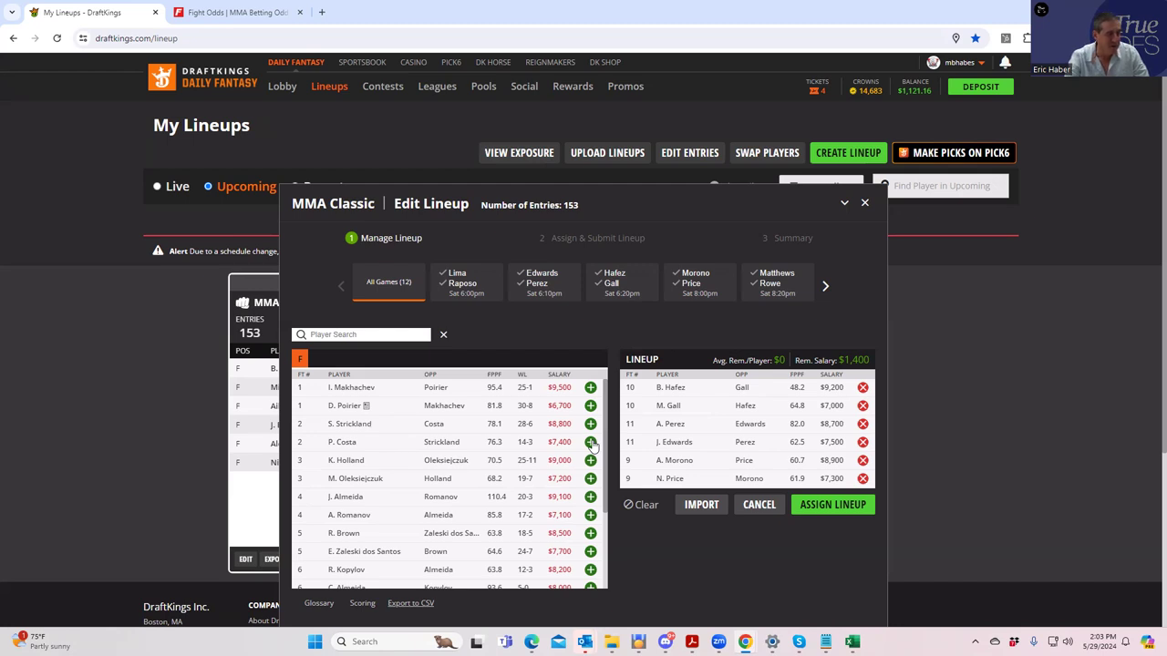
click(862, 406)
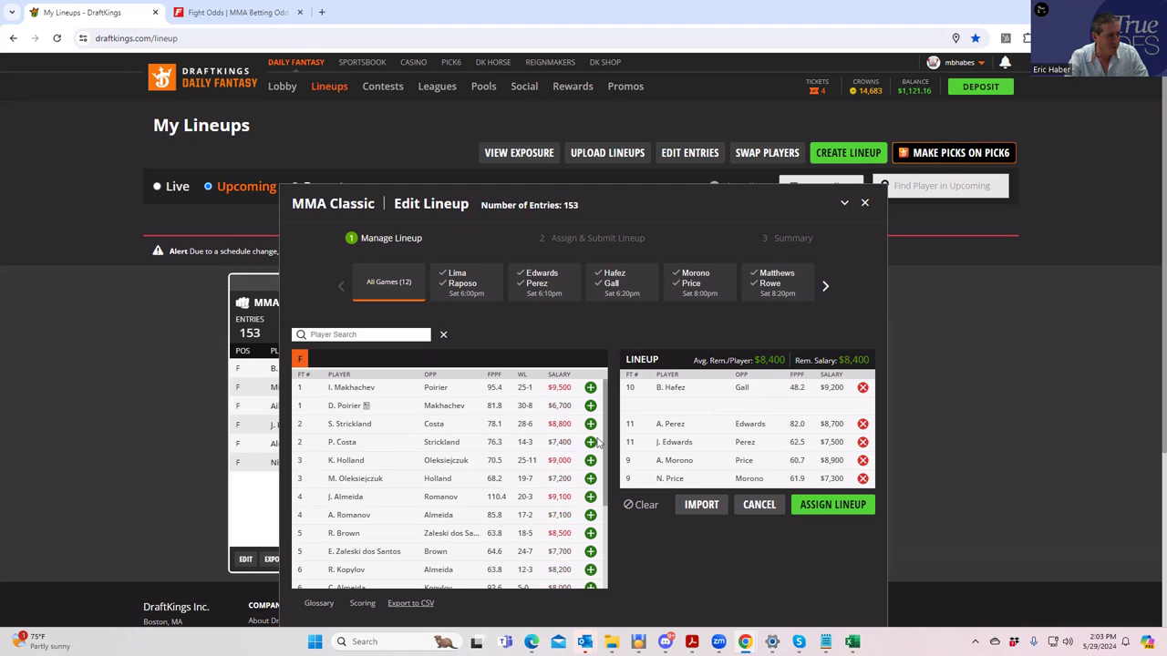
click(589, 442)
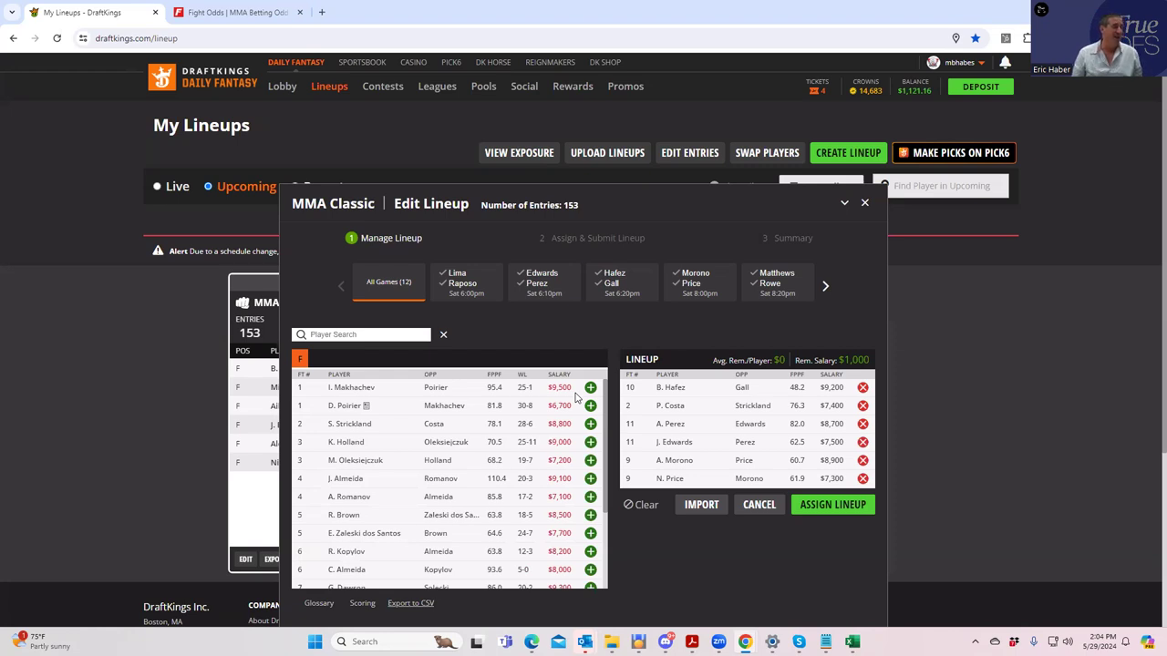
- Open the Islam Makhachev vs. Dustin Poirier props on FightOdds and examine the inside-distance, decision, TKO/KO and submission odds
click(222, 17)
scroll(462, 346, up, 4)
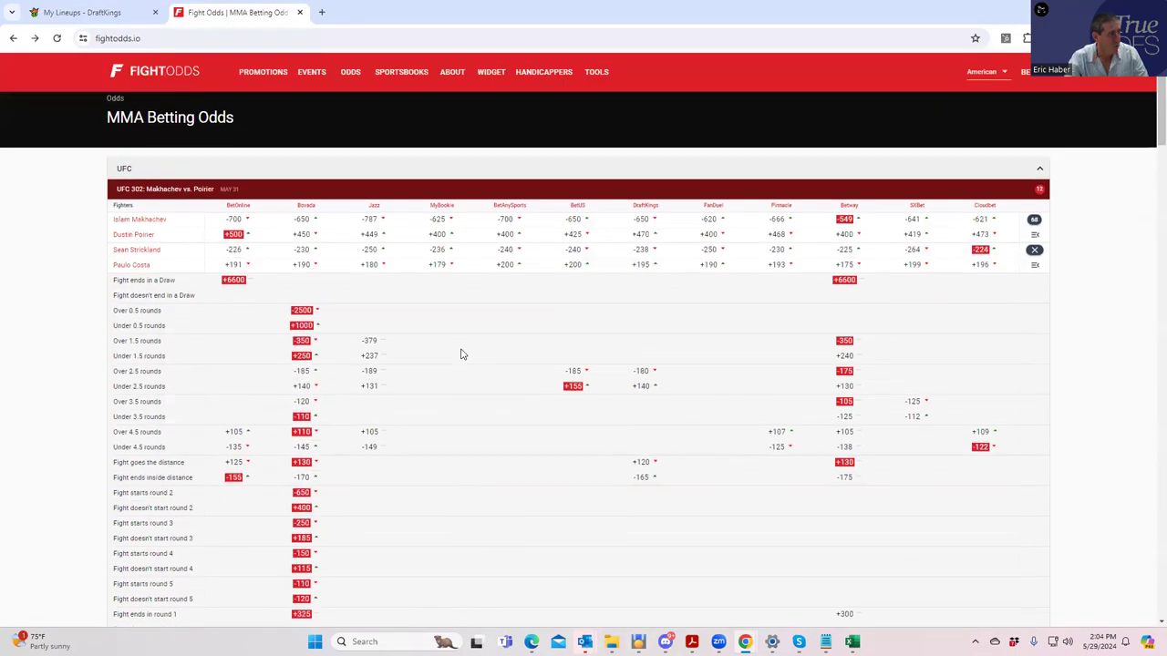
click(1033, 226)
scroll(300, 456, down, 2)
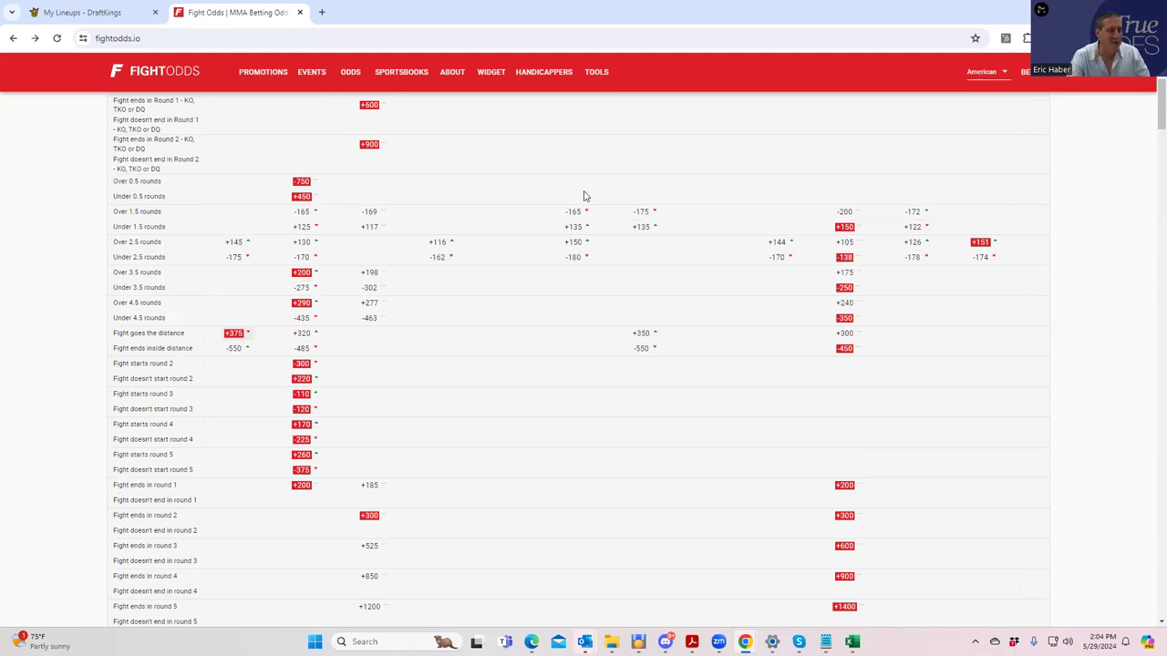
drag(1161, 123, 1142, 138)
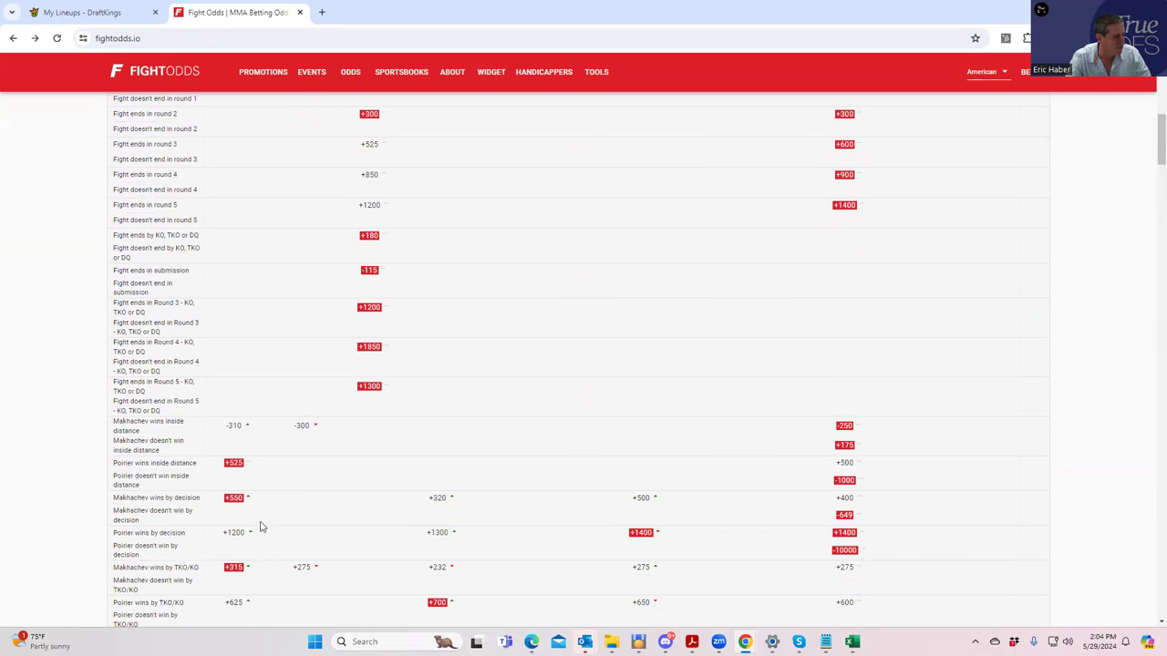
scroll(408, 525, down, 1)
scroll(408, 524, down, 1)
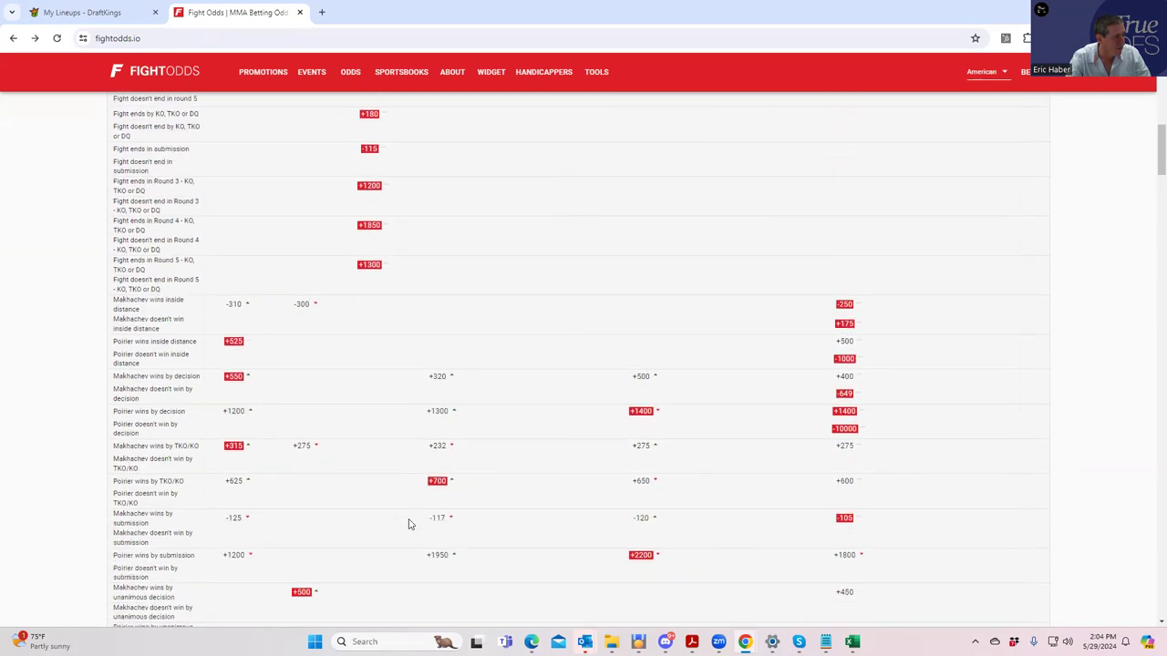
- Examine the Makhachev vs. Poirier moneyline, round totals, round-by-round finish, submission and inside-distance odds on FightOdds
scroll(348, 547, down, 2)
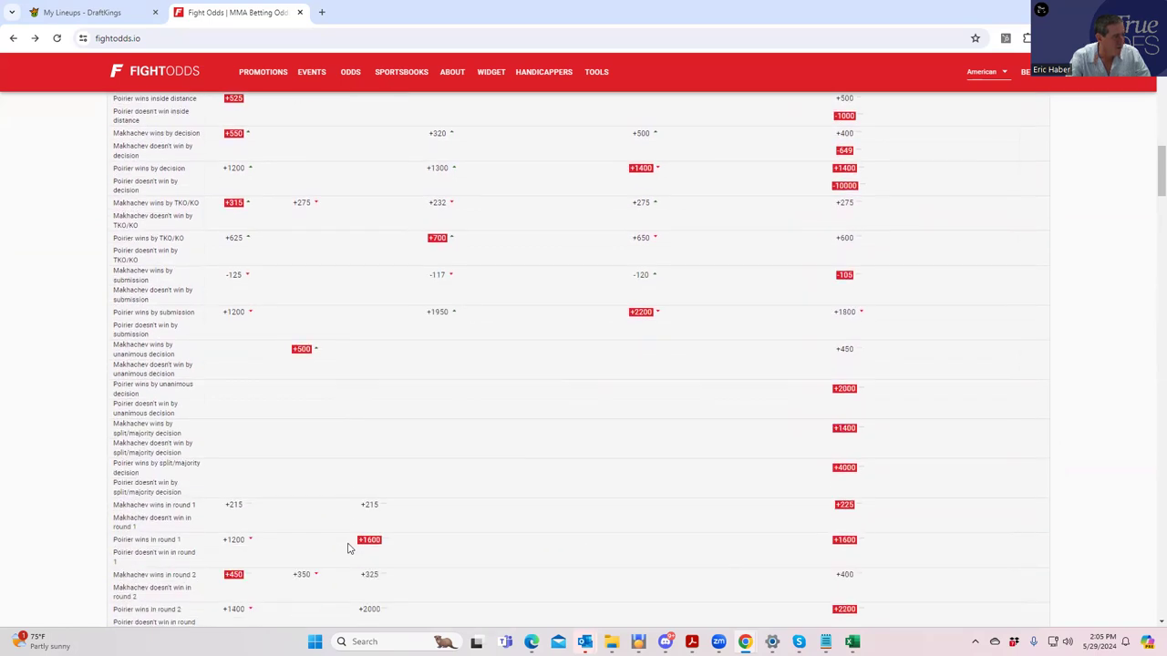
scroll(638, 496, up, 2)
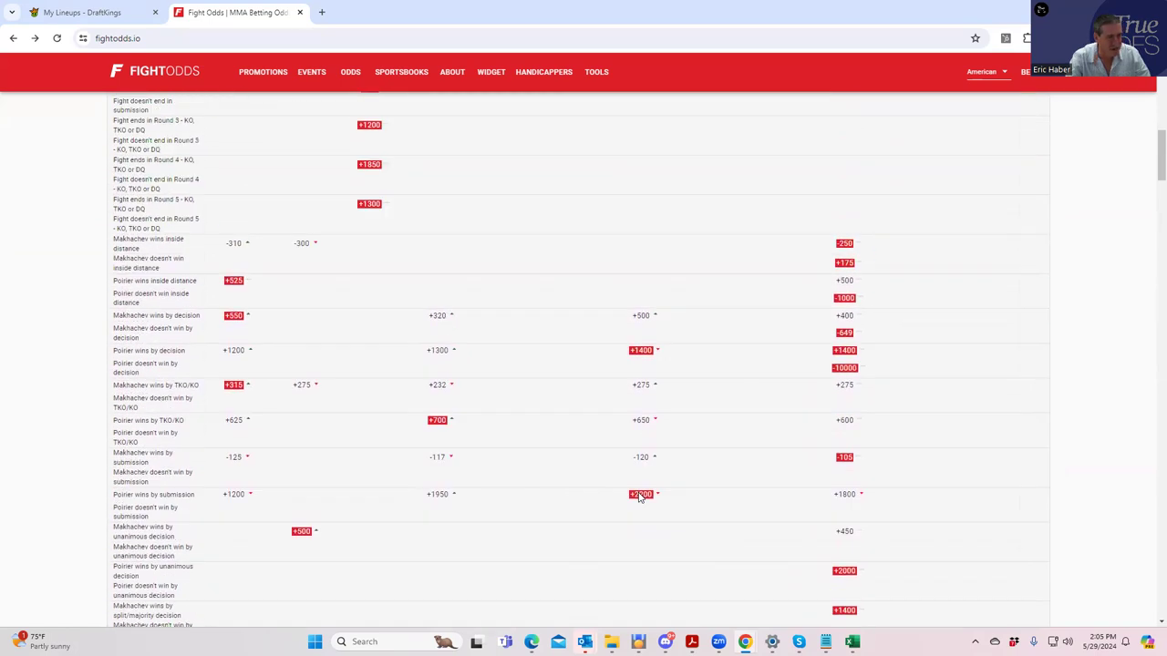
scroll(638, 496, up, 10)
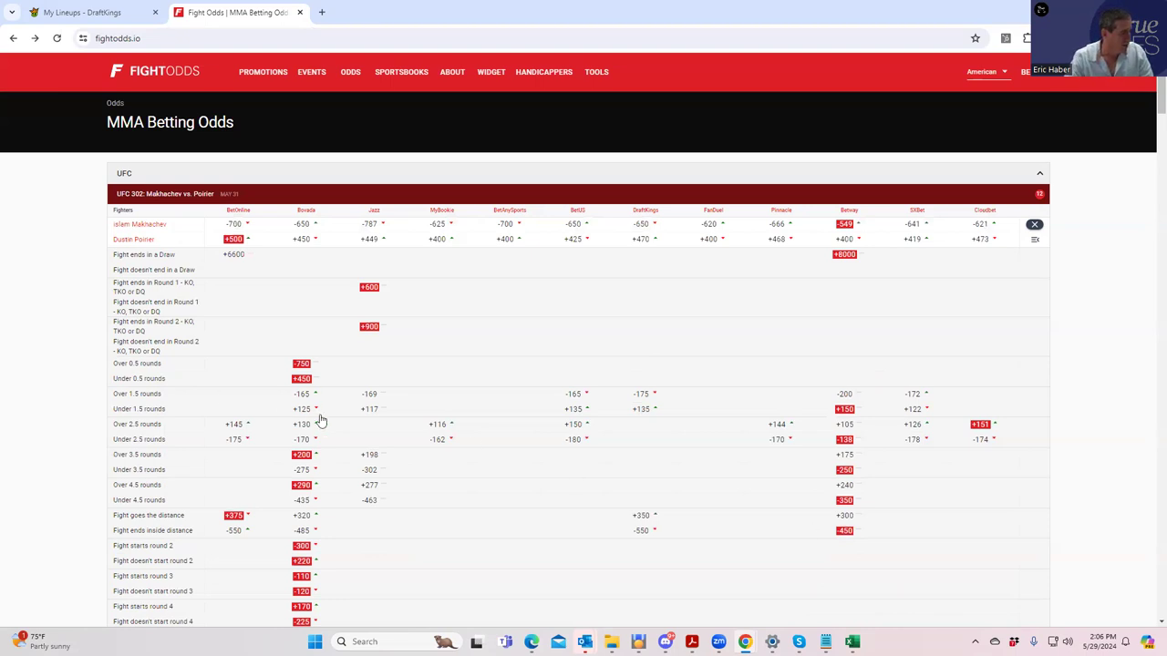
scroll(445, 425, down, 2)
scroll(447, 421, up, 2)
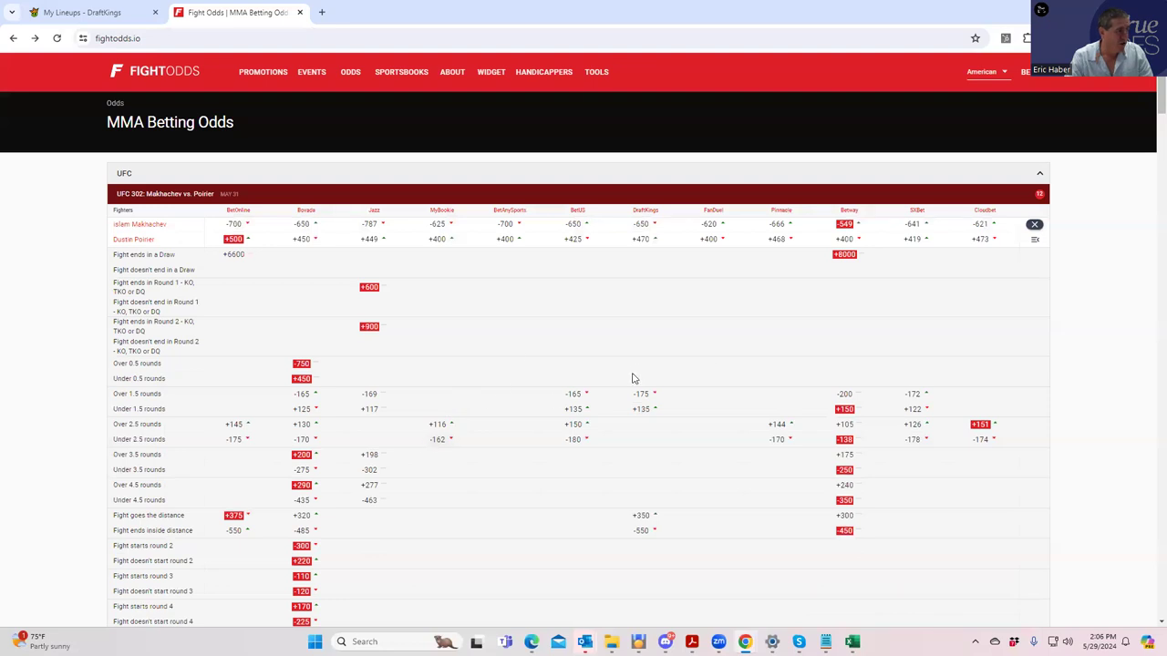
scroll(542, 404, down, 1)
scroll(541, 404, up, 1)
scroll(438, 435, down, 3)
scroll(438, 434, down, 4)
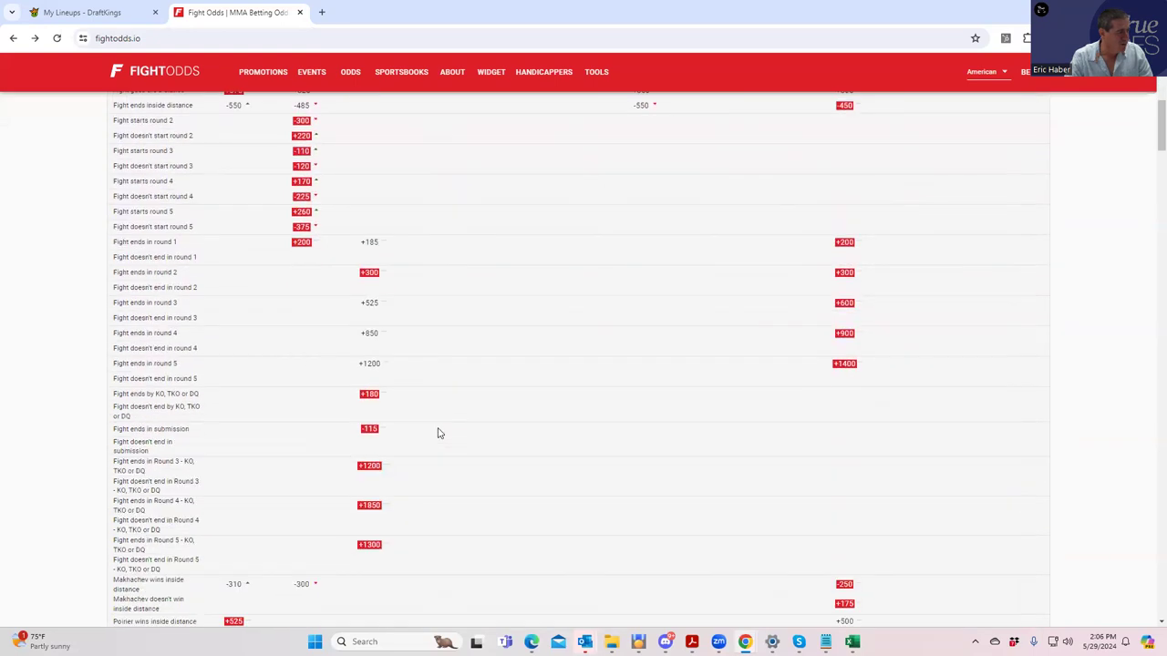
scroll(401, 456, down, 3)
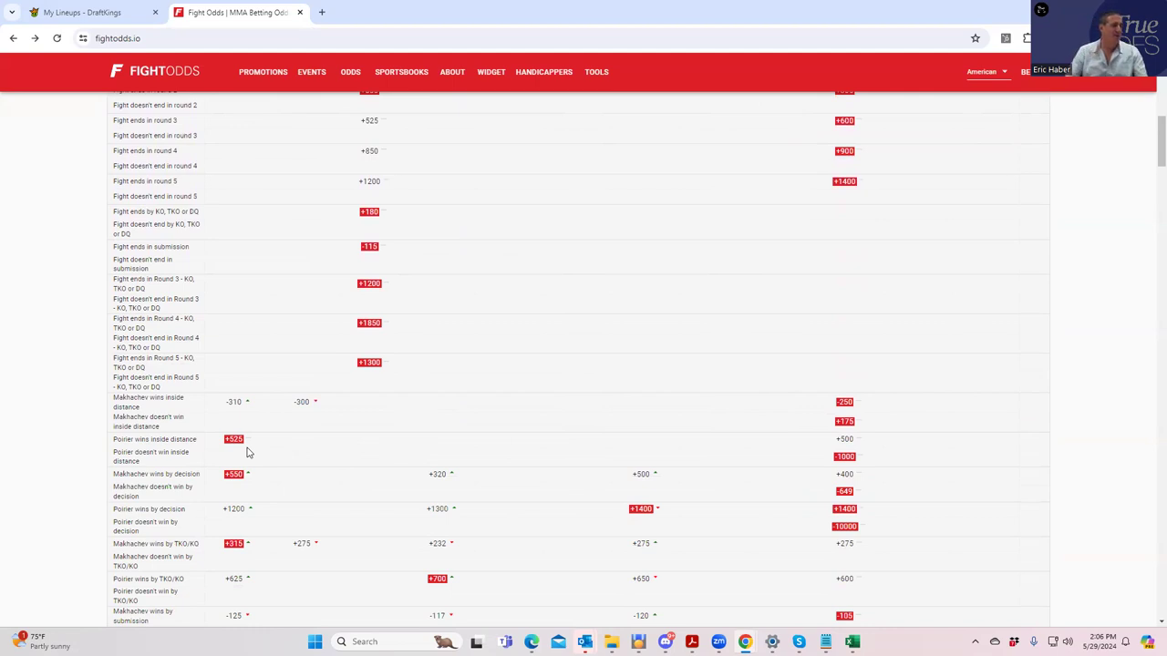
- Return to the DraftKings MMA Classic lineup editor and review the available fighters and their salaries across all games
click(81, 13)
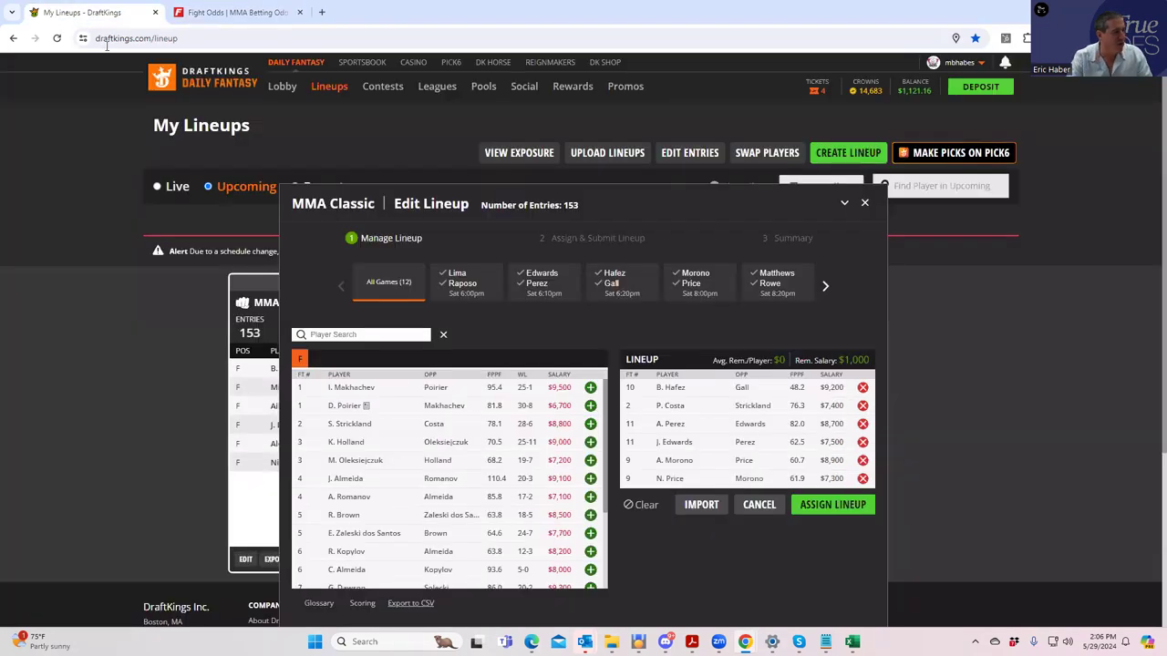
scroll(577, 558, down, 2)
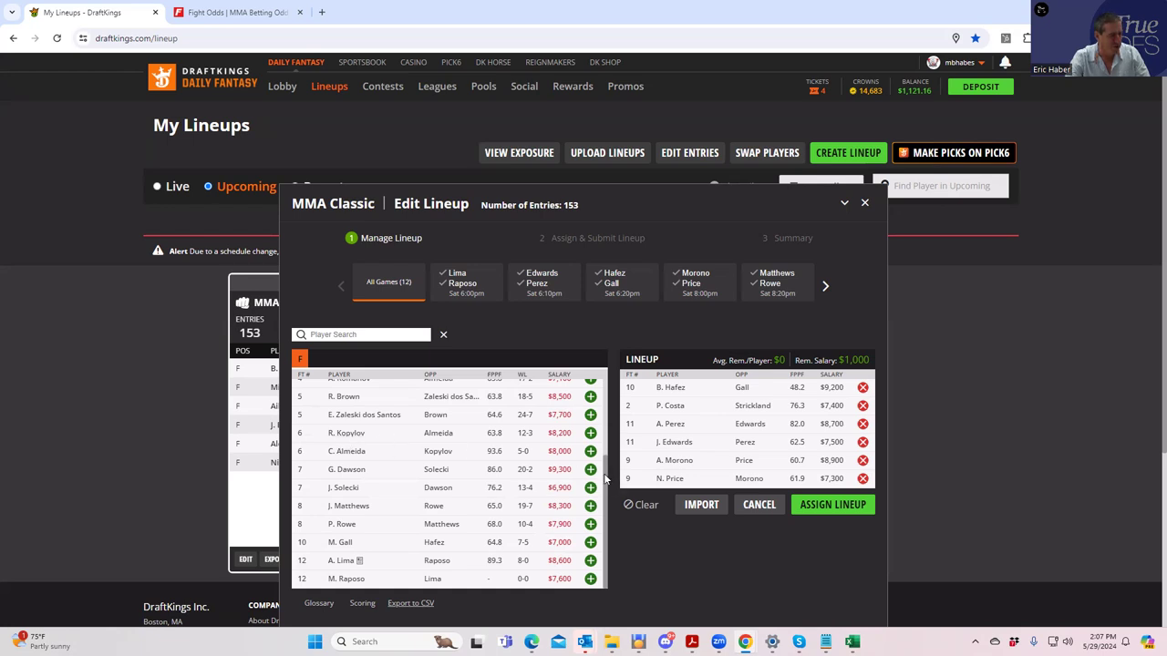
scroll(583, 474, up, 1)
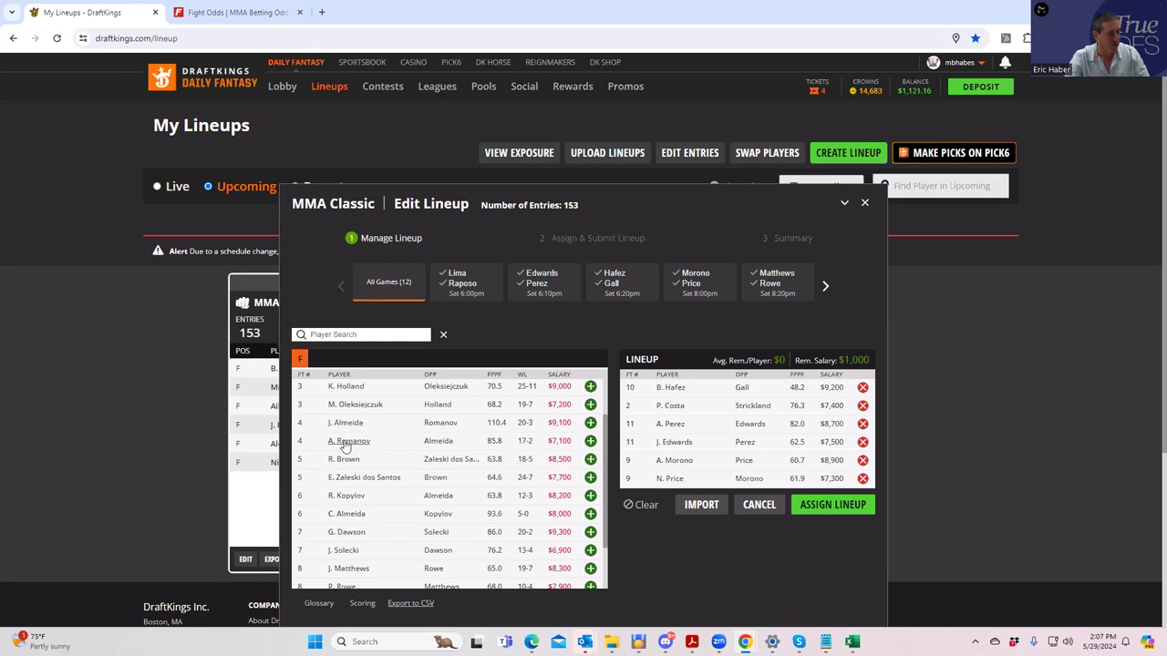
scroll(366, 440, up, 1)
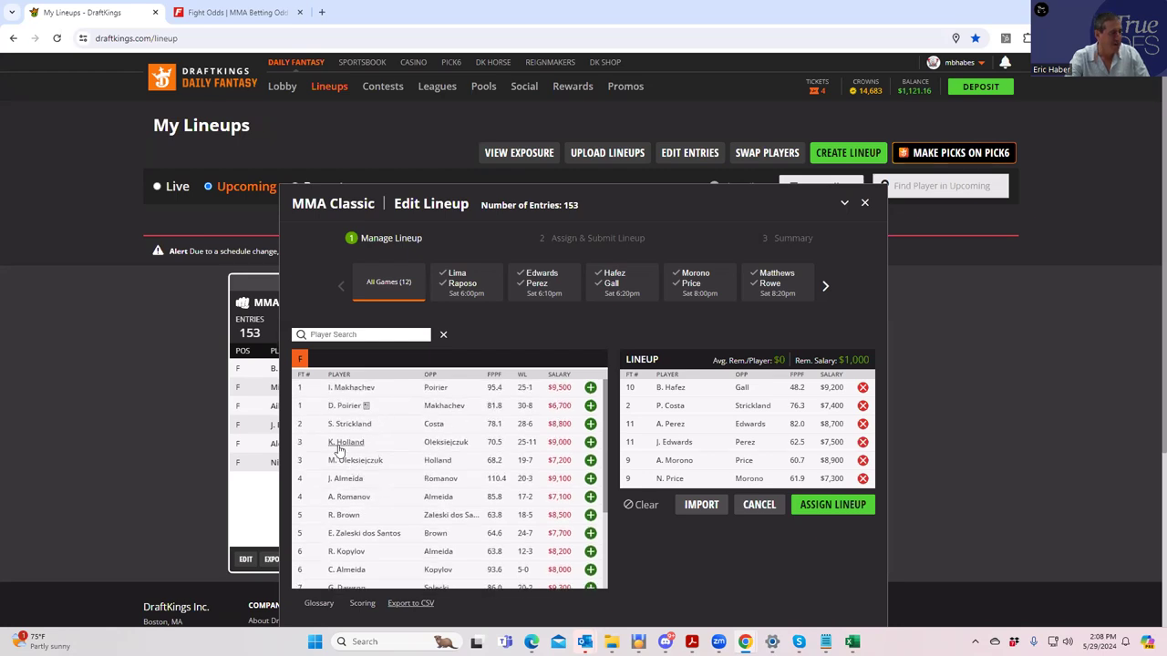